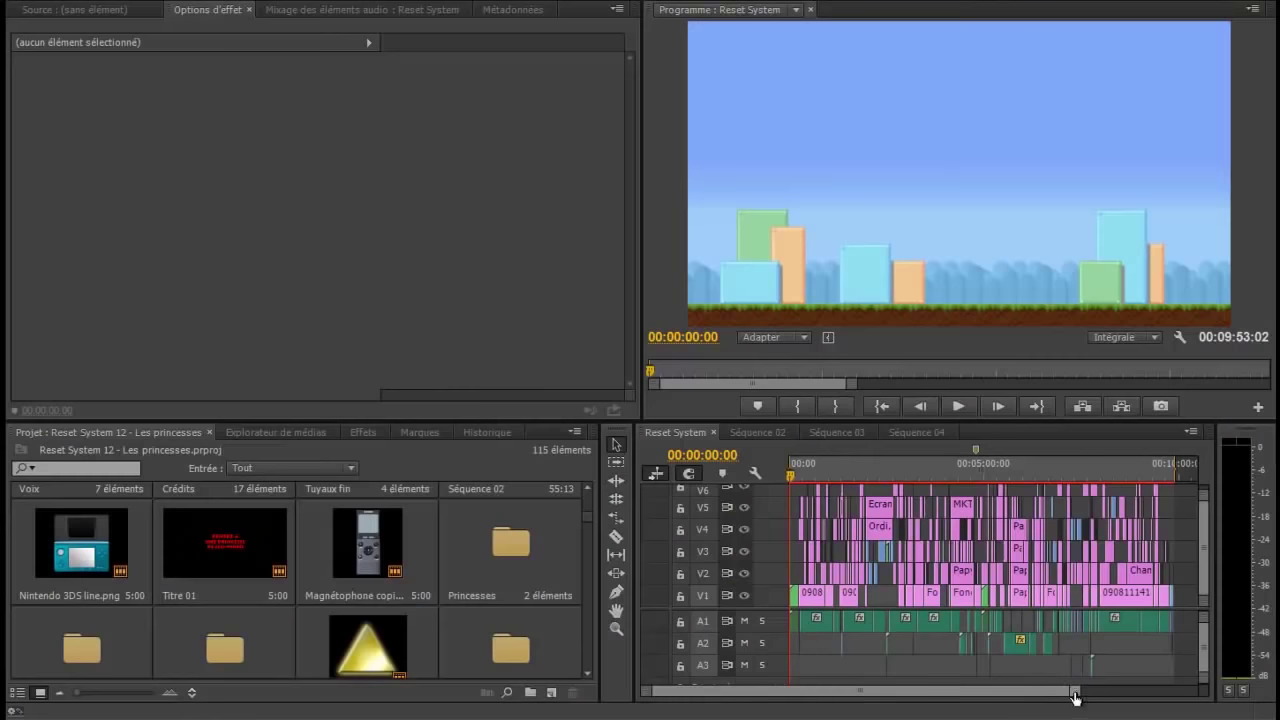
# - Review the Reset System timeline up to the "Les princesses" title, the project's bins and the contents of Séquence 02
pyautogui.moveTo(1074, 694); pyautogui.dragTo(940, 698)
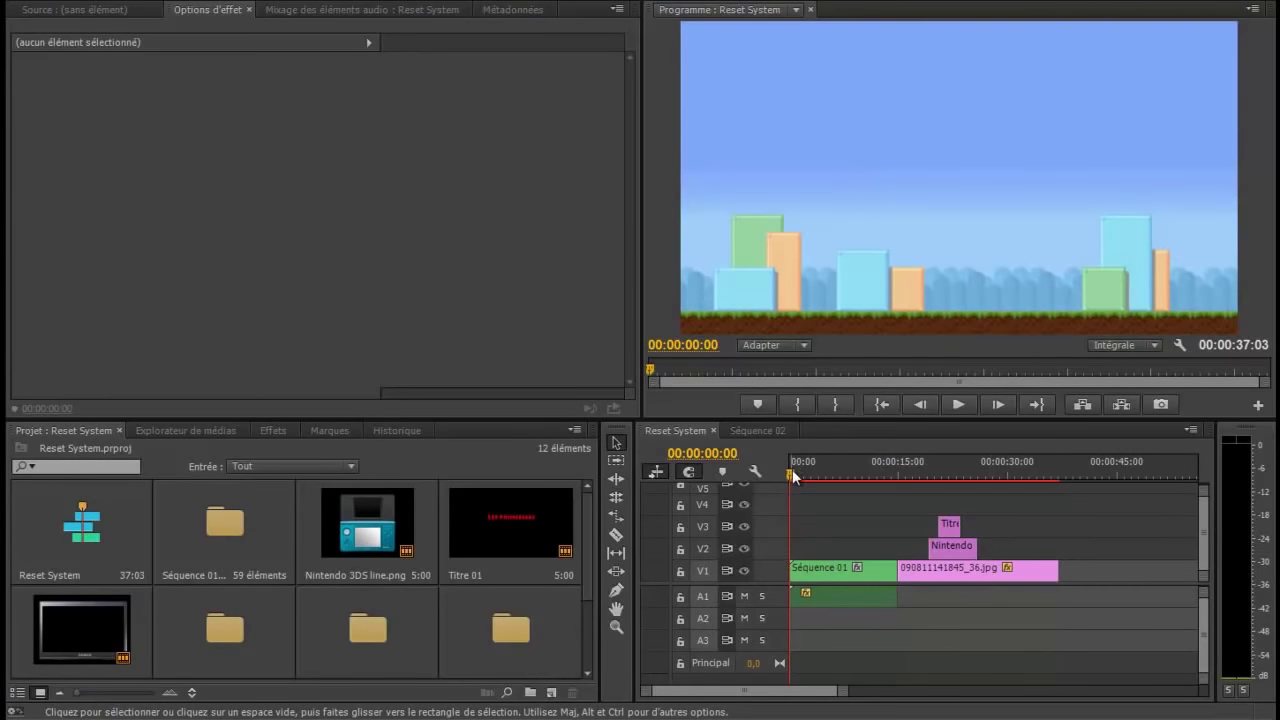
pyautogui.moveTo(792, 469); pyautogui.dragTo(955, 478)
pyautogui.click(530, 535)
pyautogui.moveTo(587, 545); pyautogui.dragTo(591, 623)
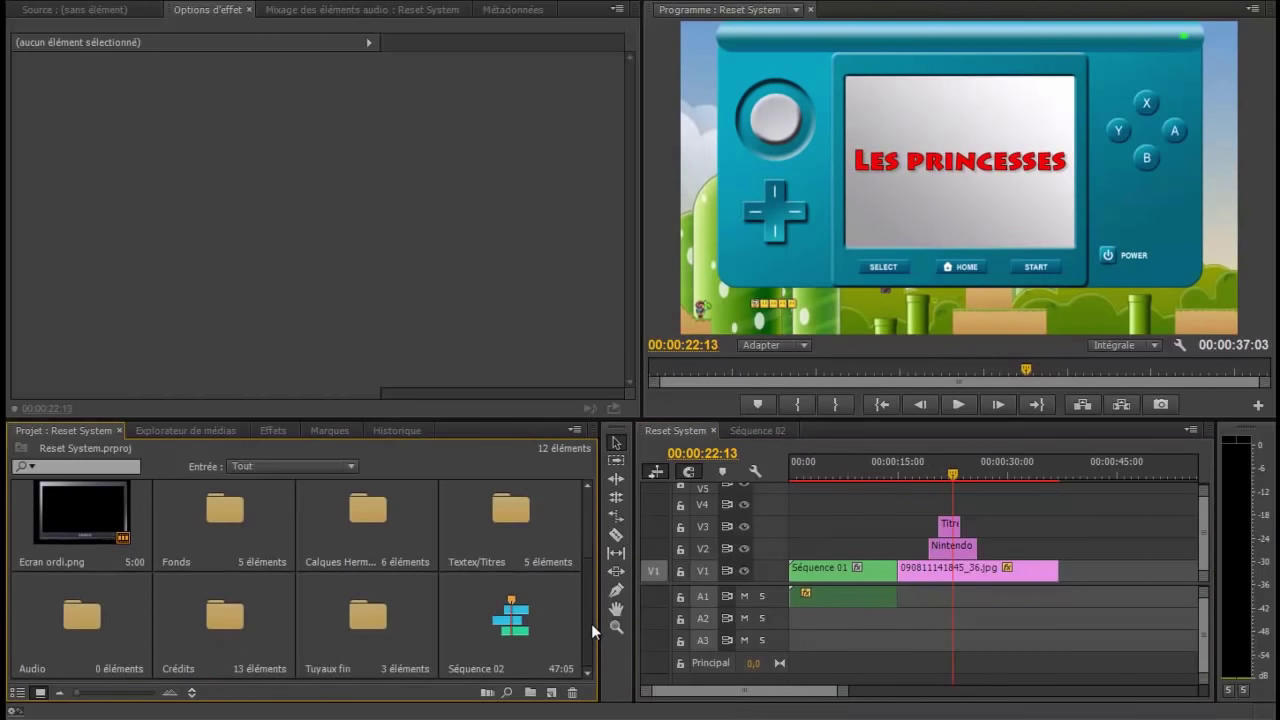
pyautogui.click(757, 430)
pyautogui.moveTo(801, 470); pyautogui.dragTo(1044, 490)
pyautogui.click(687, 431)
# - Open the scenario text file "Reset System 12 - Les princesses 2" from the Scénarios folder and read through it
pyautogui.hotkey('alt', 'Tab')
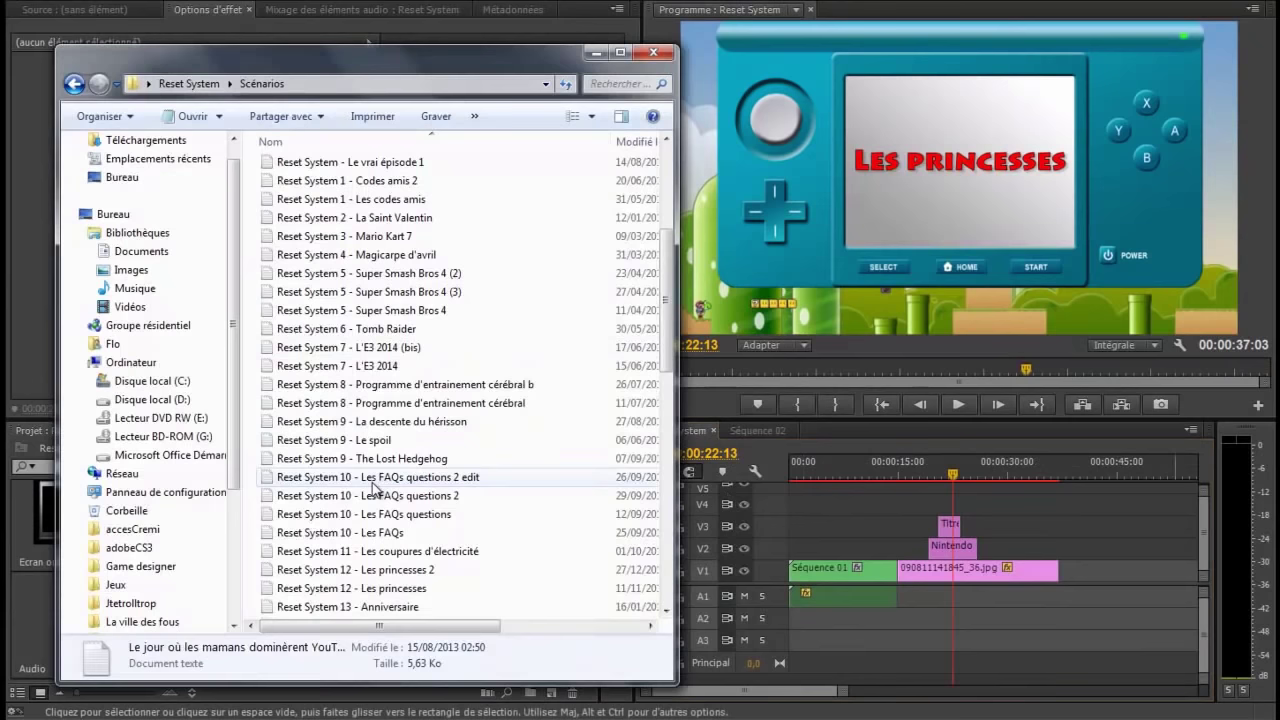
pyautogui.doubleClick(410, 570)
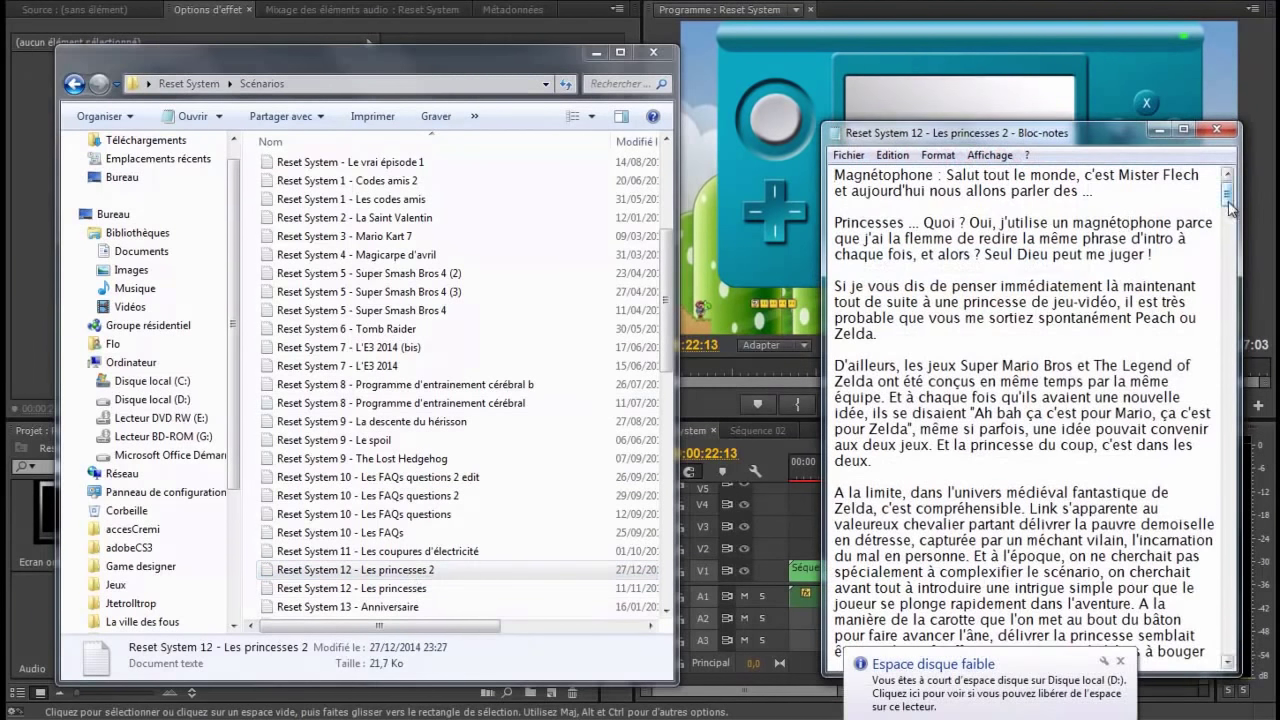
pyautogui.moveTo(1230, 205); pyautogui.dragTo(1236, 233)
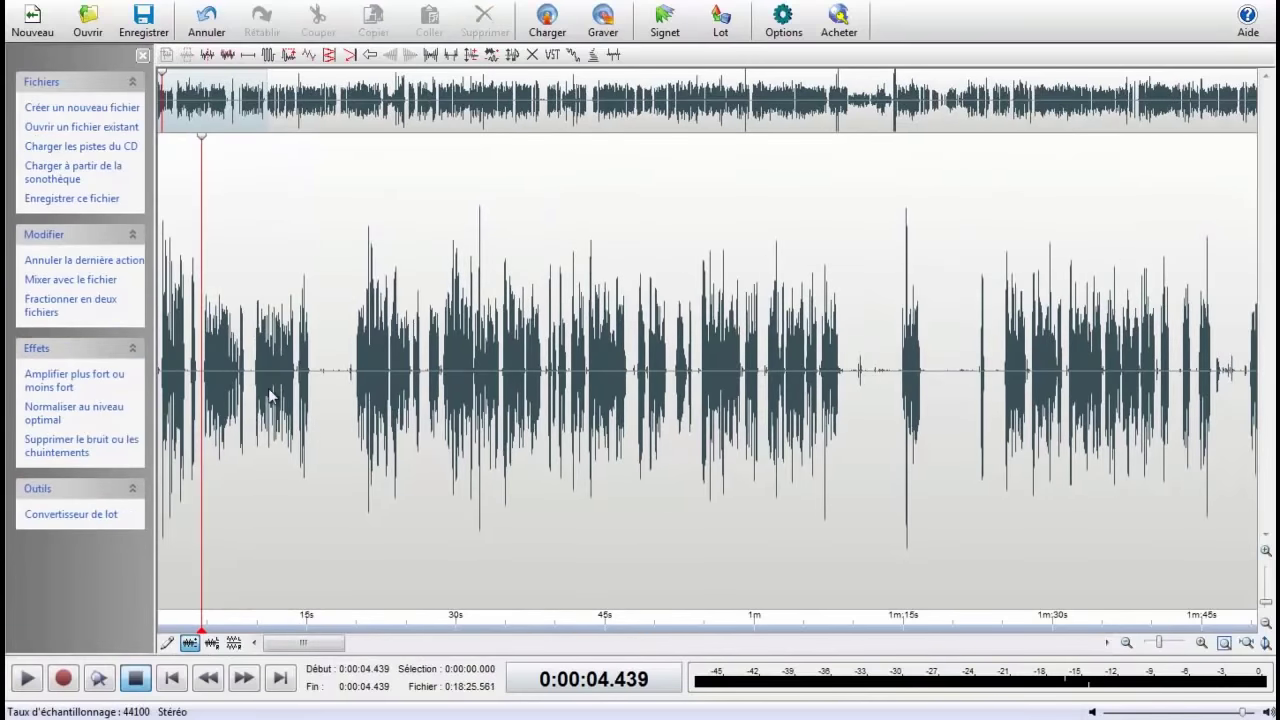
# - Delete the take between about 4.3 and 9.5 seconds from the voice recording
pyautogui.click(278, 362)
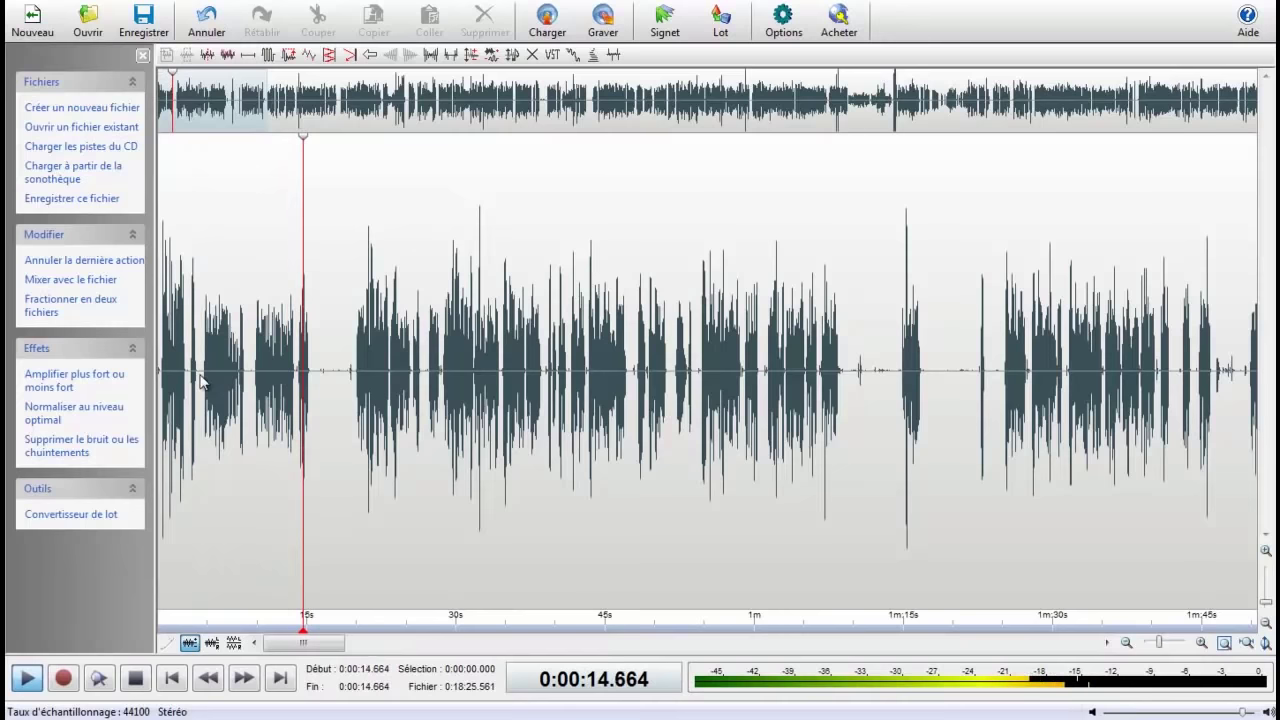
pyautogui.moveTo(200, 380); pyautogui.dragTo(250, 388)
pyautogui.press('Delete')
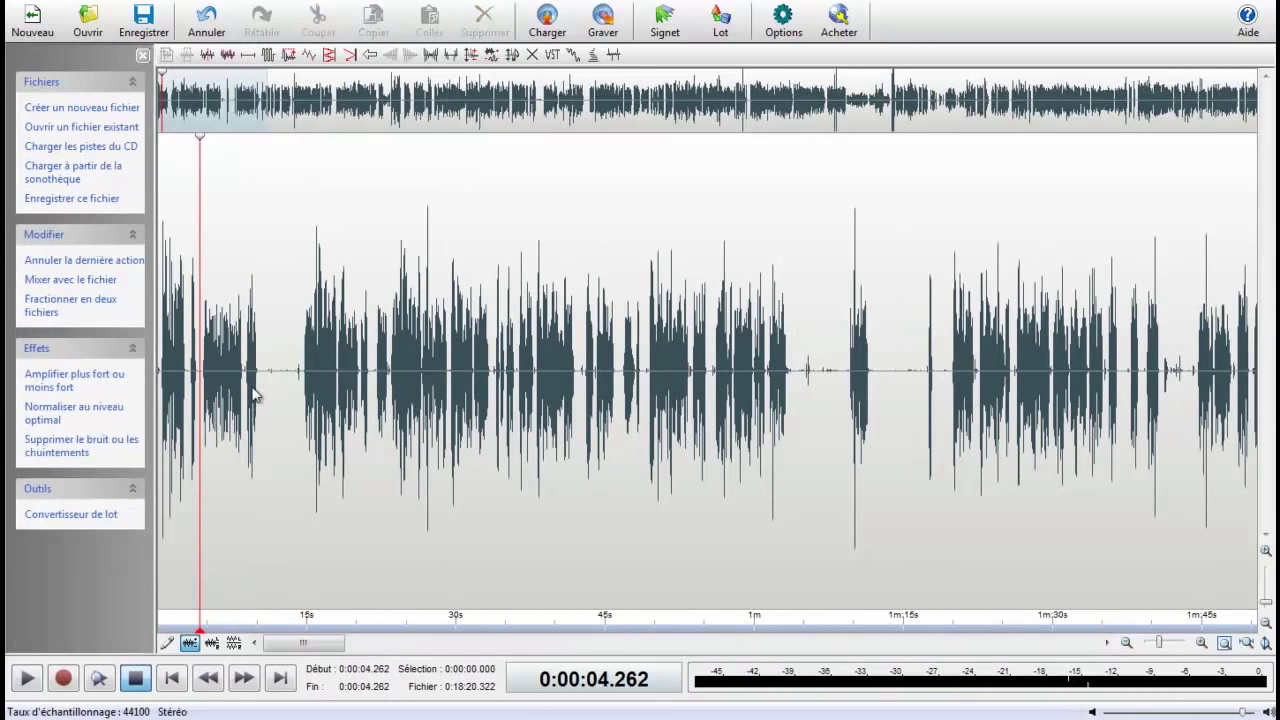
# - Play the start of the voice recording and select the short pause at about 4.3 to 4.6 seconds
pyautogui.click(176, 380)
pyautogui.press('space')
pyautogui.scroll(3, 219, 402)
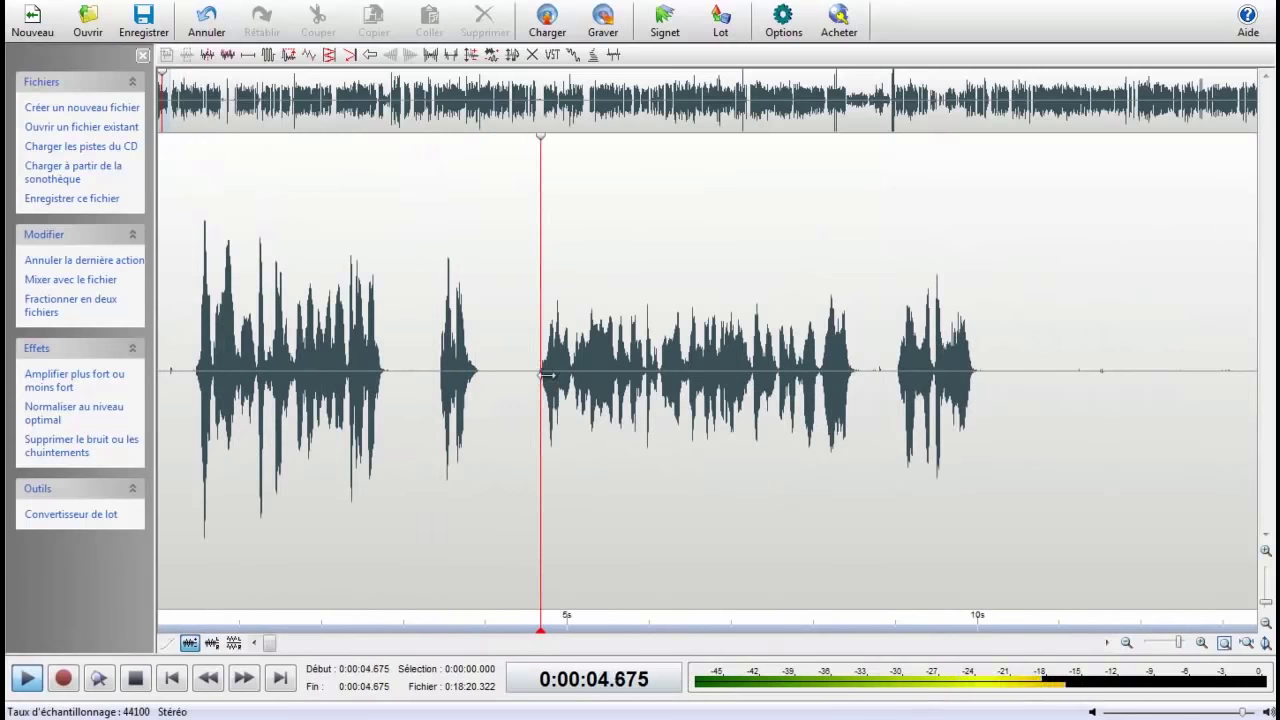
pyautogui.press('space')
pyautogui.moveTo(505, 385); pyautogui.dragTo(534, 385)
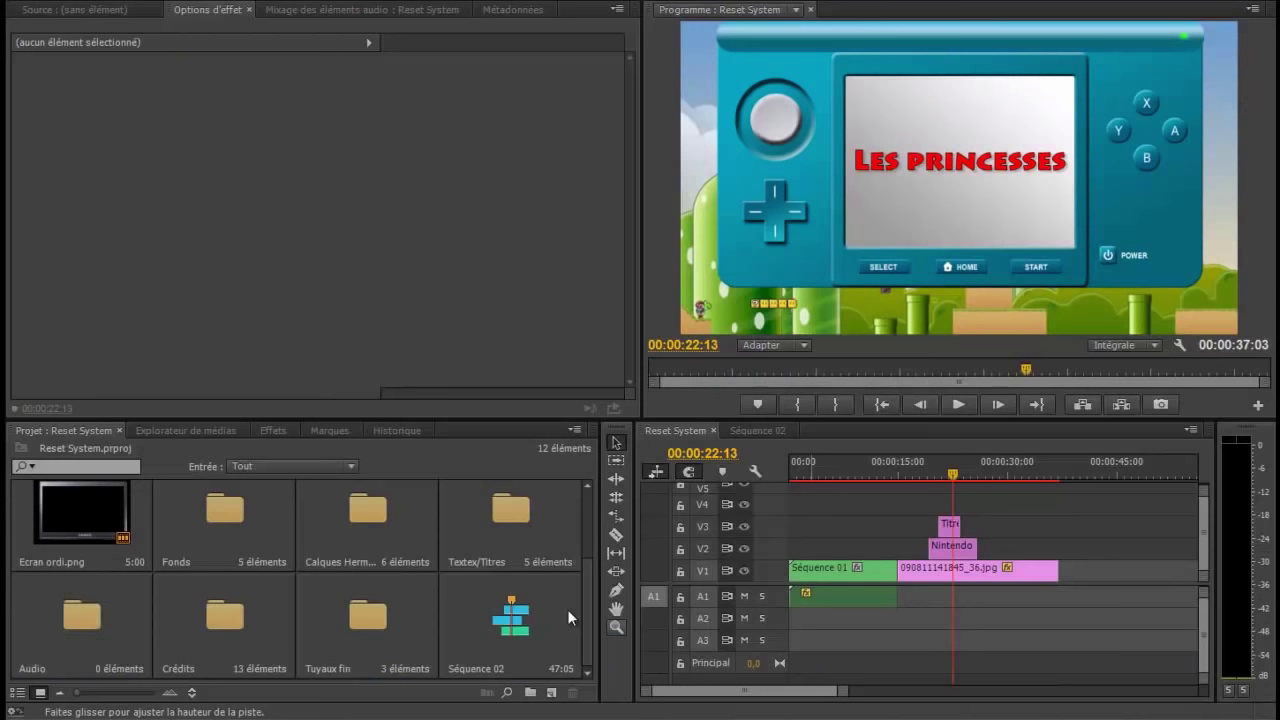
# - Import the voice file Flech1.mp3 into the project's Audio bin
pyautogui.doubleClick(85, 612)
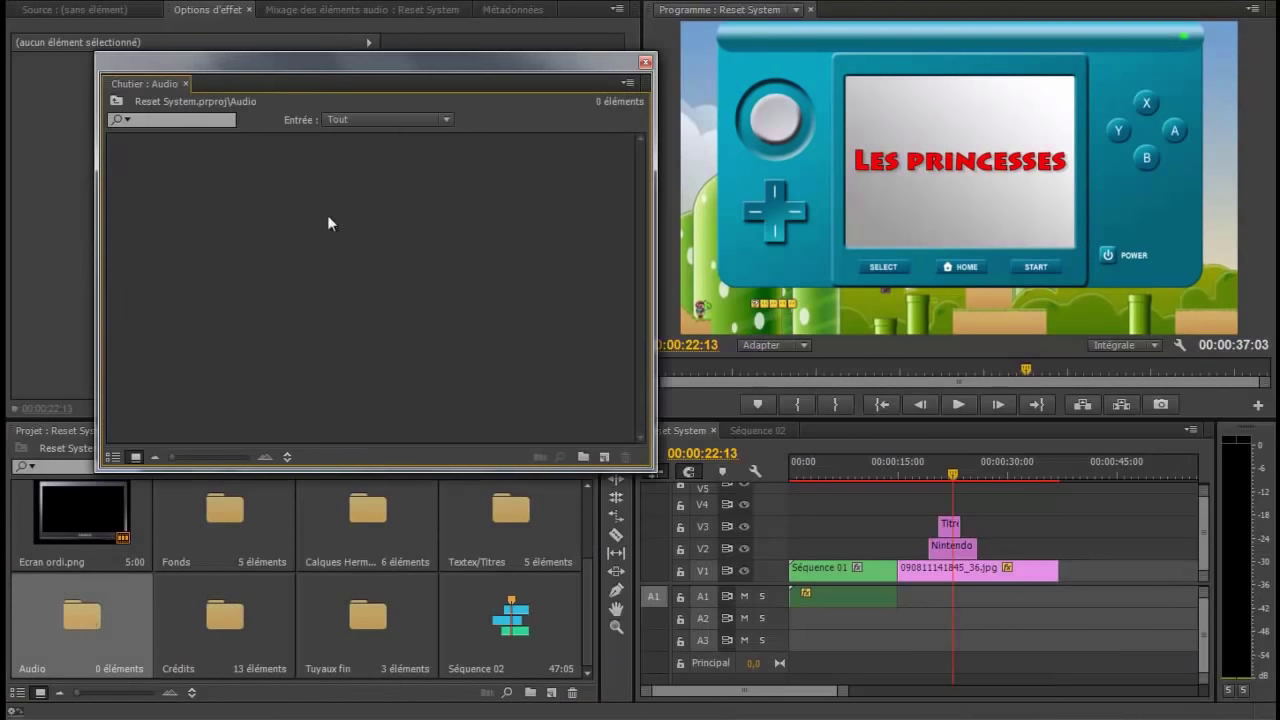
pyautogui.doubleClick(331, 211)
pyautogui.doubleClick(196, 140)
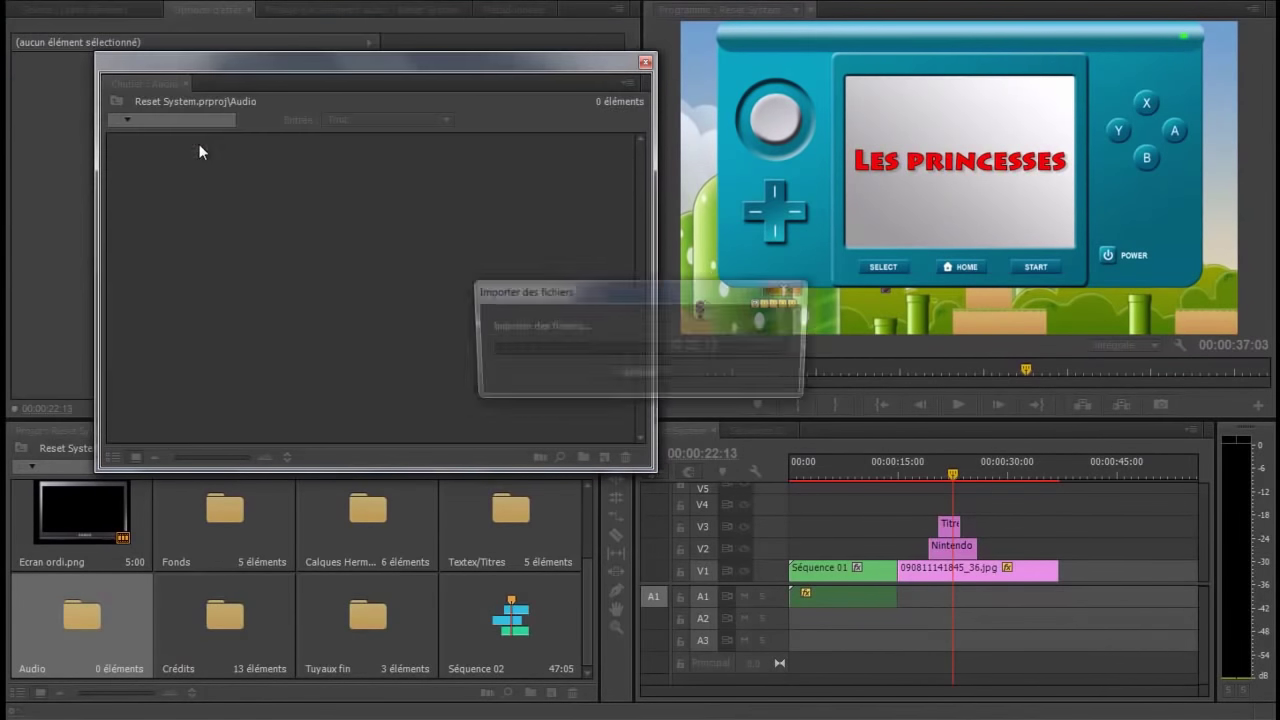
pyautogui.click(230, 205)
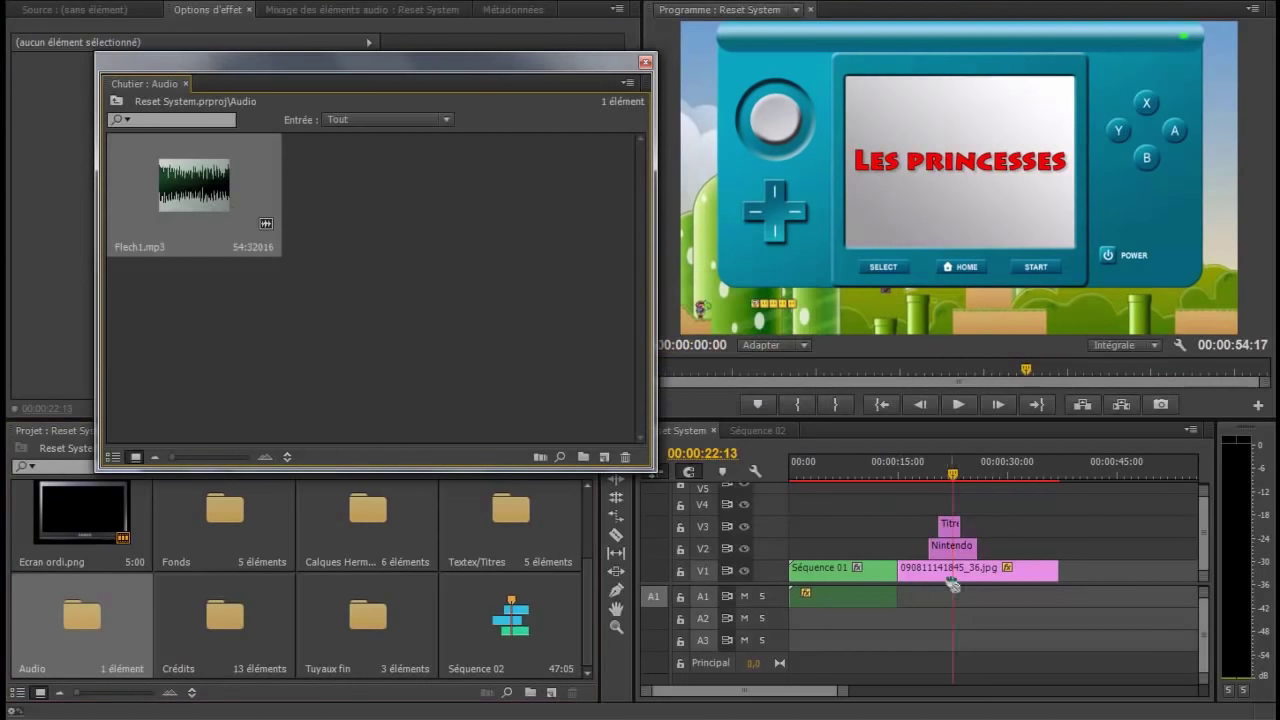
# - Place Flech1.mp3 on audio track A1 directly after Séquence 01 and play the transition from about 00:00:14:01
pyautogui.moveTo(952, 585); pyautogui.dragTo(908, 597)
pyautogui.click(892, 473)
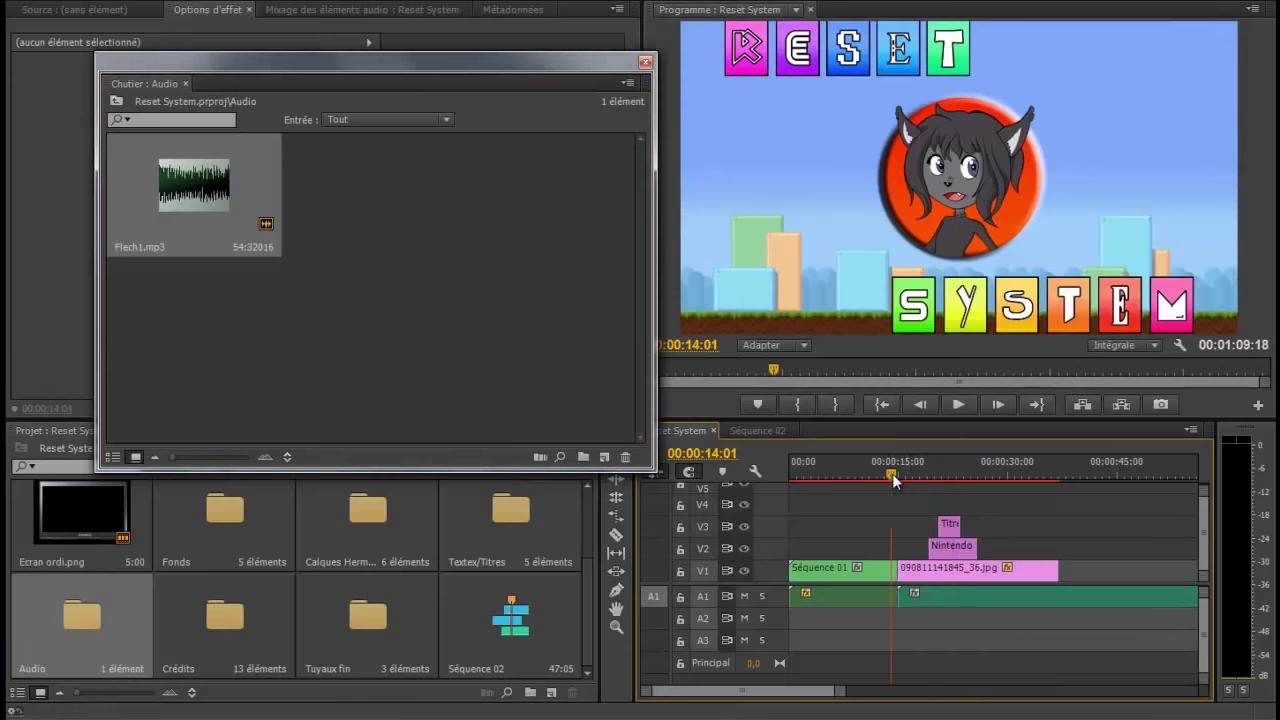
pyautogui.press('space')
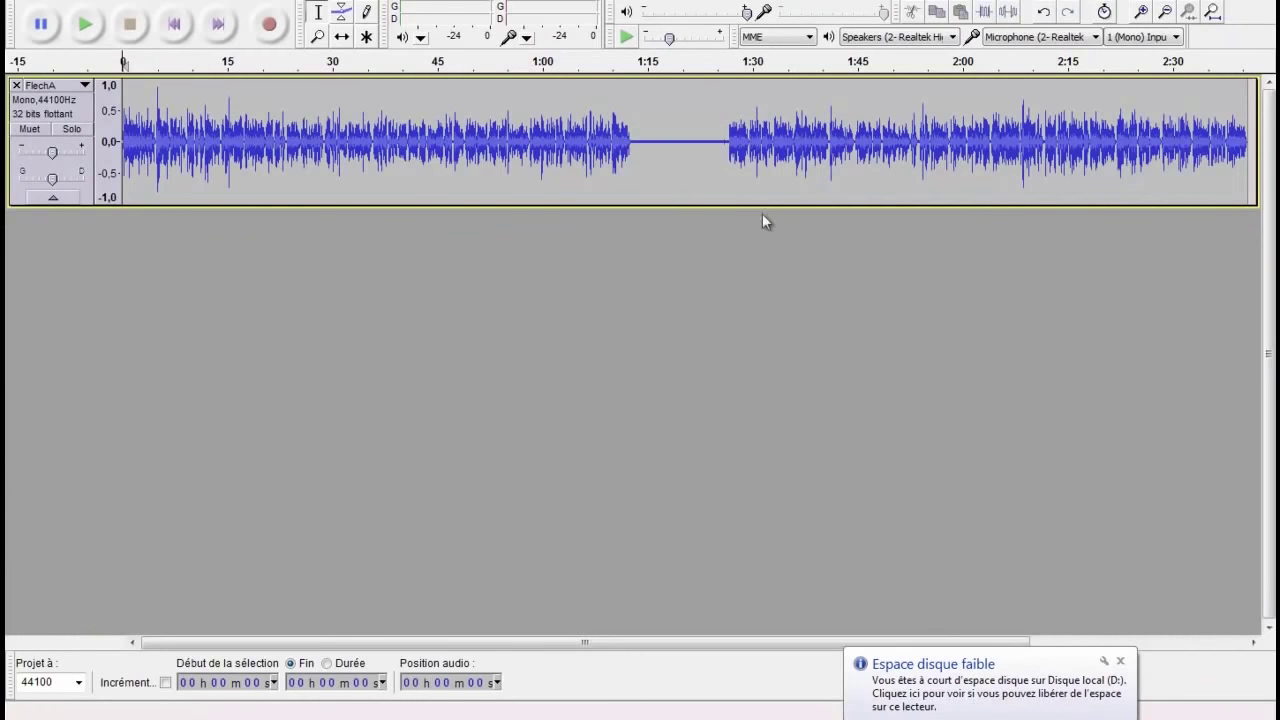
# - Capture a noise profile for noise reduction from the silent stretch of FlechA at about 1:13 to 1:26
pyautogui.moveTo(637, 140); pyautogui.dragTo(727, 140)
pyautogui.click(316, 6)
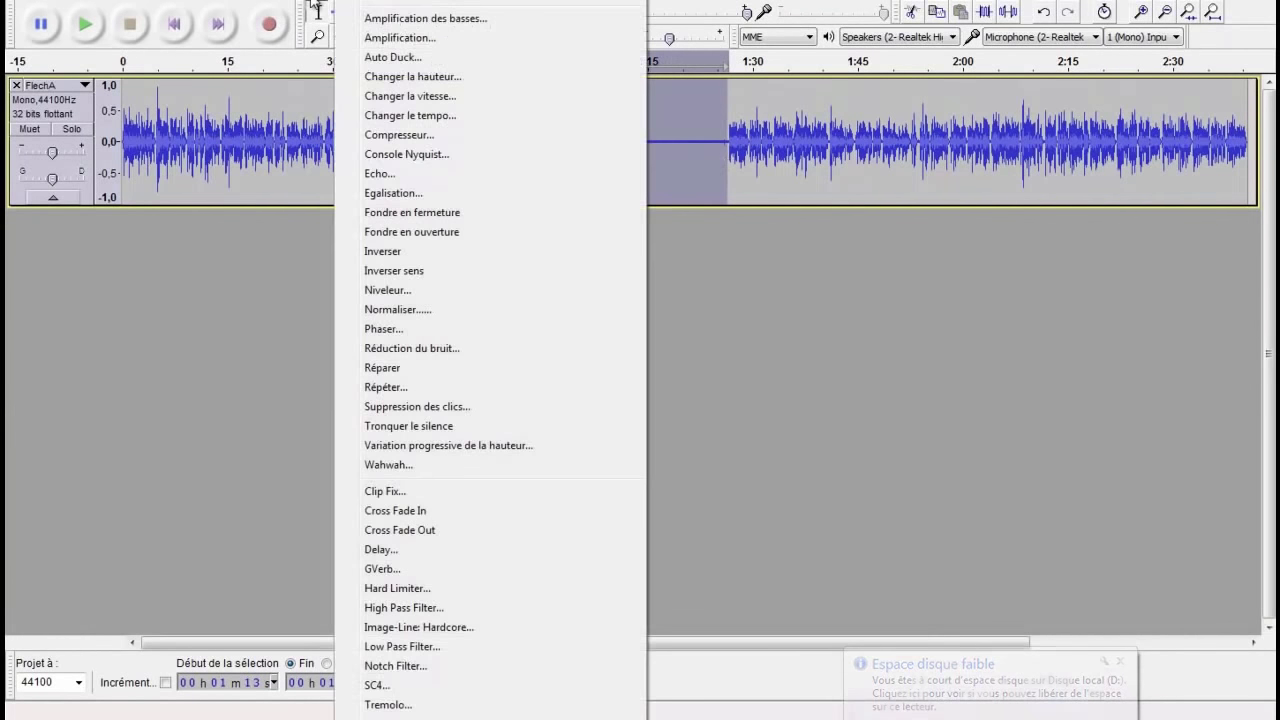
pyautogui.click(412, 348)
pyautogui.click(640, 257)
# - Apply noise reduction to the whole FlechA track
pyautogui.hotkey('ctrl', 'a')
pyautogui.click(316, 6)
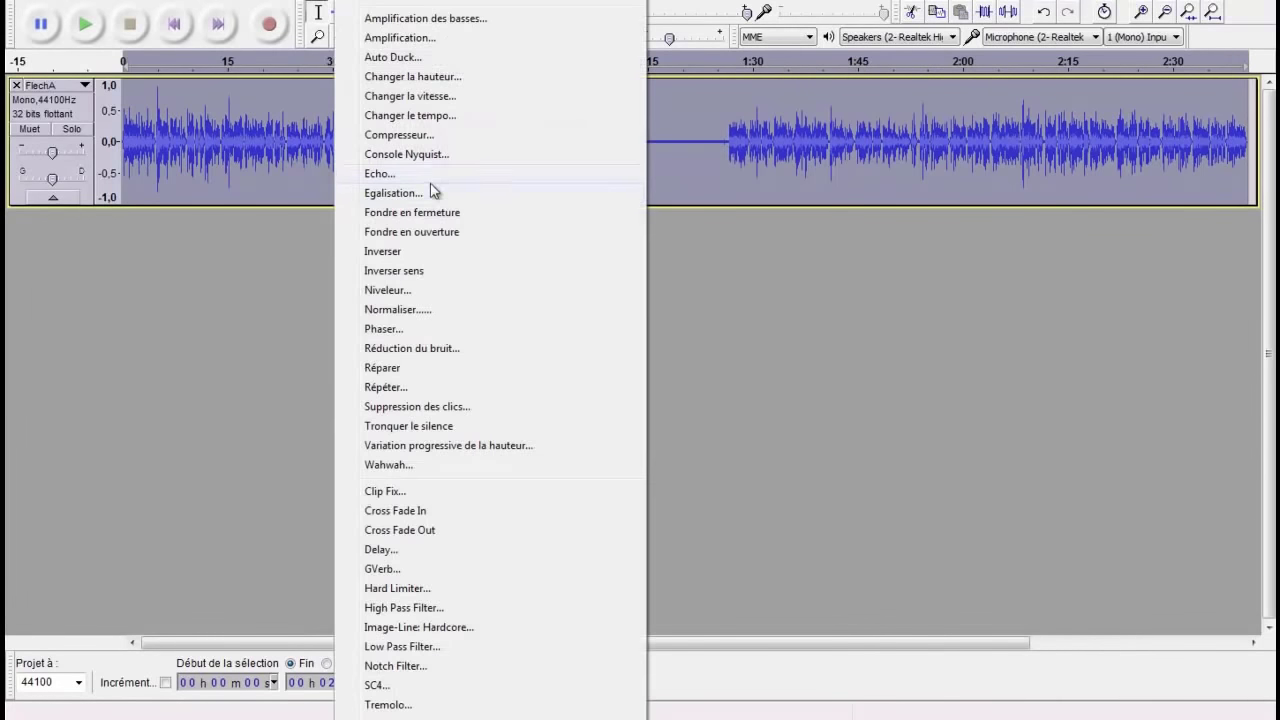
pyautogui.click(437, 350)
pyautogui.click(752, 520)
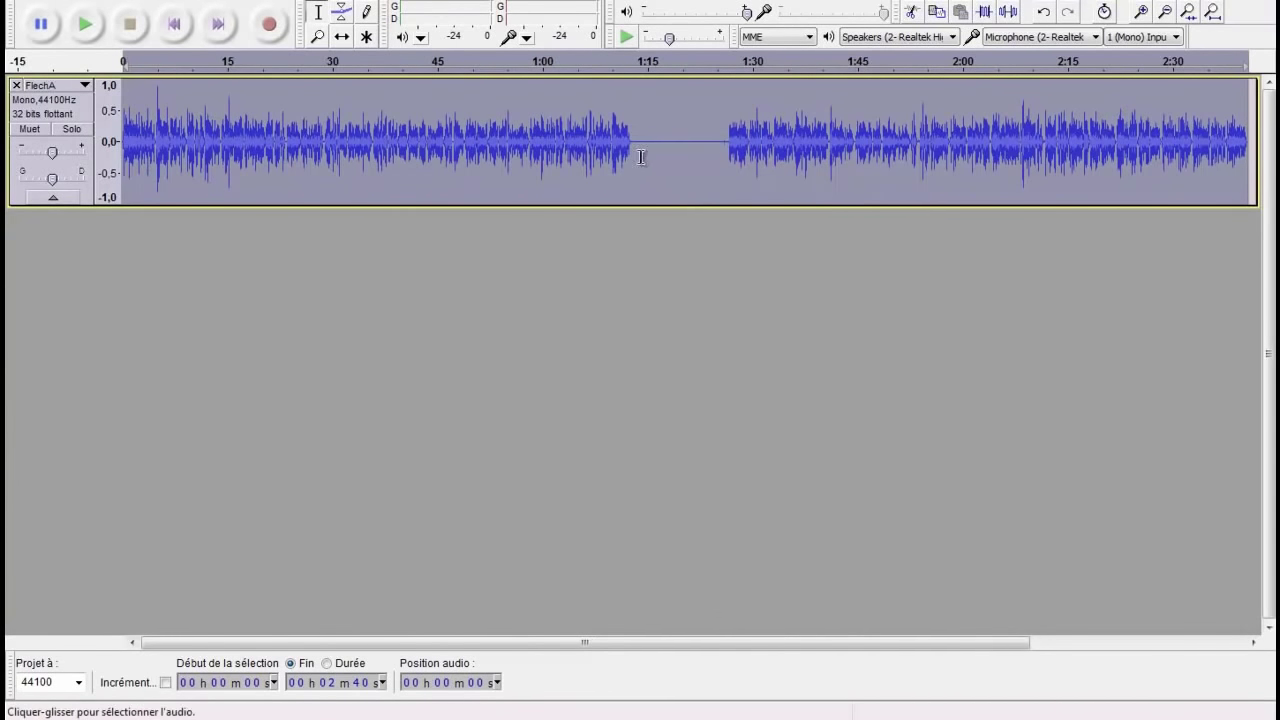
# - Delete the silent gap at about 1:13 to 1:26 from FlechA and export the cleaned audio
pyautogui.moveTo(637, 160); pyautogui.dragTo(727, 160)
pyautogui.press('Delete')
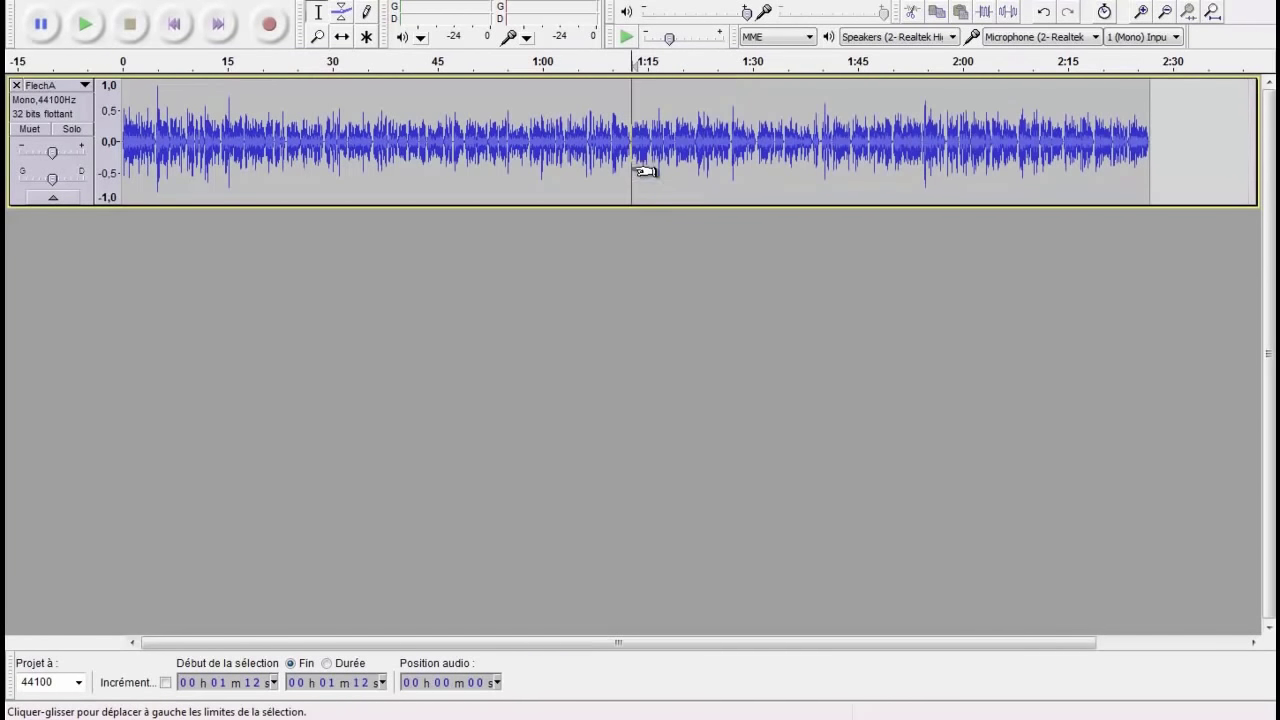
pyautogui.click(34, 4)
pyautogui.click(110, 235)
pyautogui.click(451, 297)
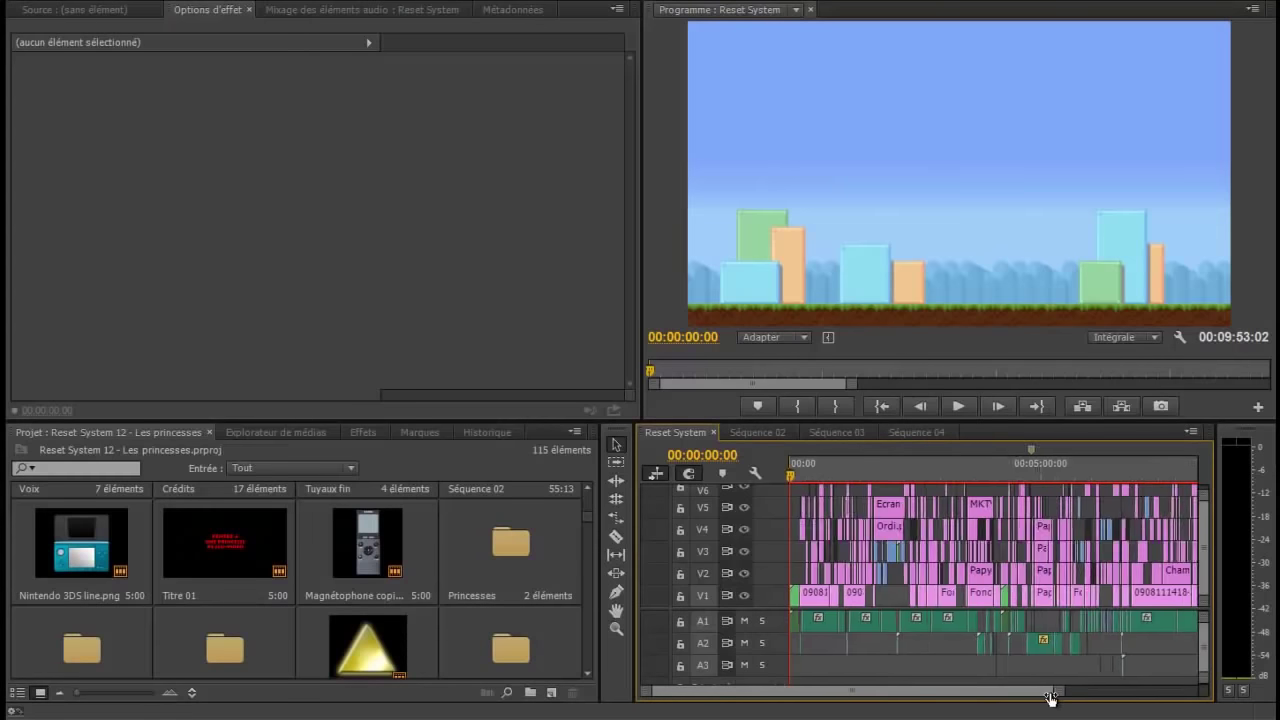
# - Scrub the finished episode's timeline to the voice recorder scene after Séquence 01
pyautogui.moveTo(1048, 694); pyautogui.dragTo(822, 694)
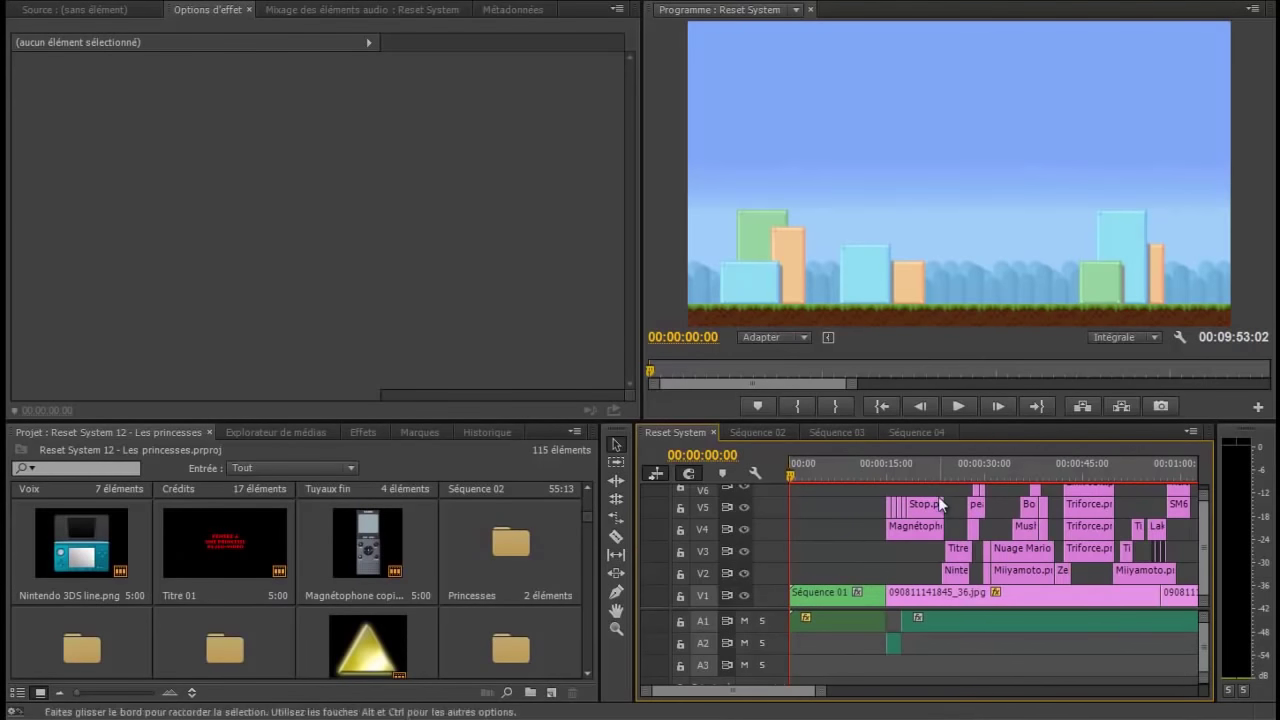
pyautogui.moveTo(875, 465); pyautogui.dragTo(902, 462)
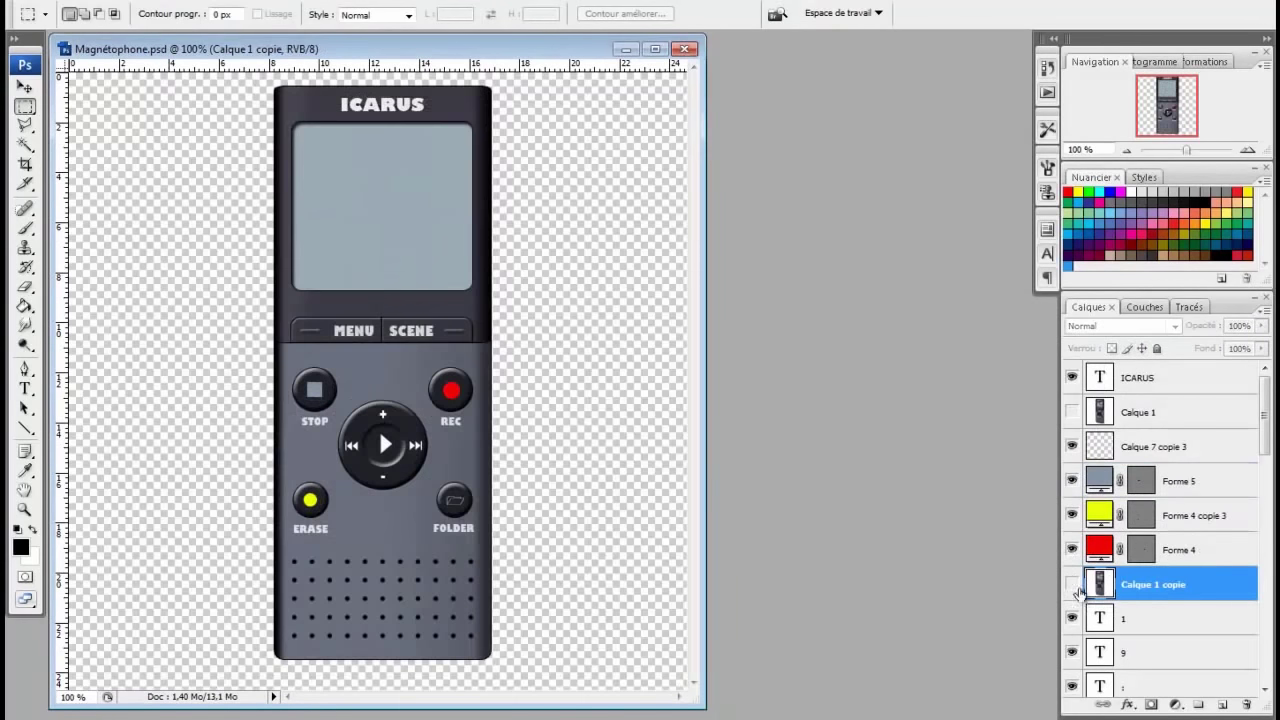
# - Switch to Magnétophone.psd in Photoshop, look through its layers and open the layer style settings of Forme 1
pyautogui.scroll(-5, 1268, 573)
pyautogui.scroll(-5, 1268, 573)
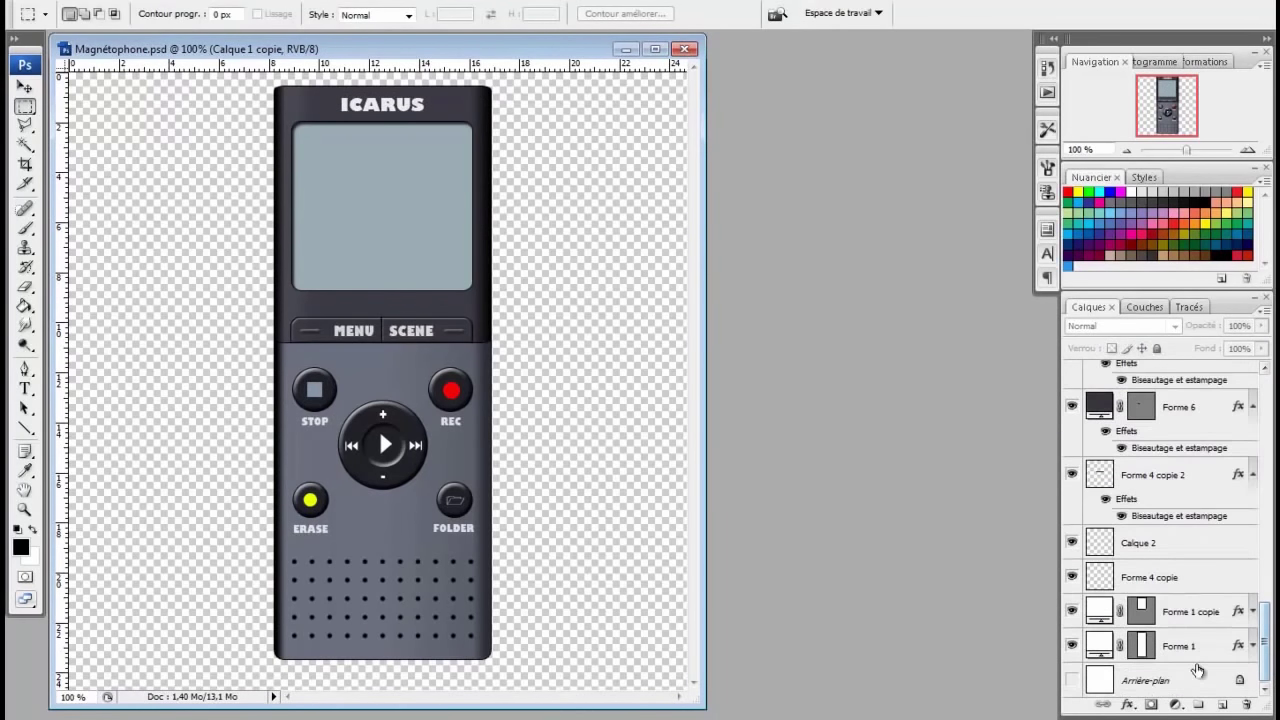
pyautogui.doubleClick(1205, 646)
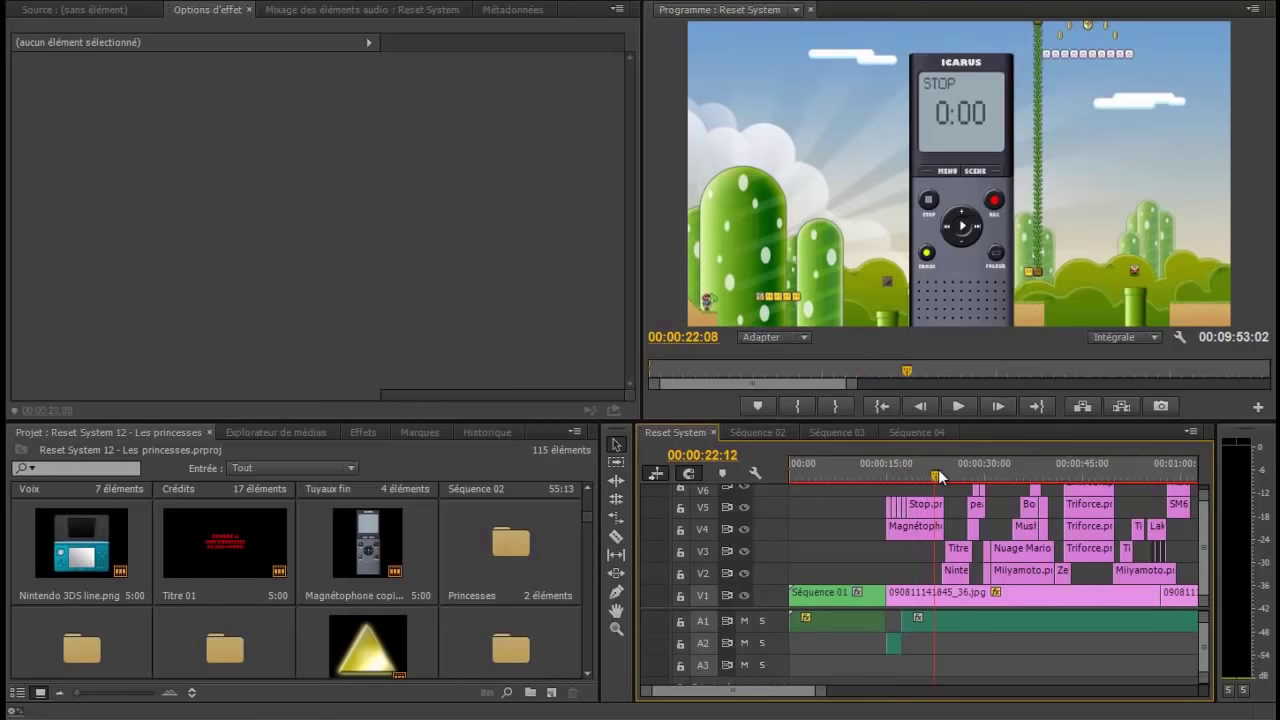
# - Review the episode timeline in Premiere Pro from the voice recorder scene through the "Pensez à une princesse de jeu-vidéo" title
pyautogui.moveTo(938, 469); pyautogui.dragTo(962, 470)
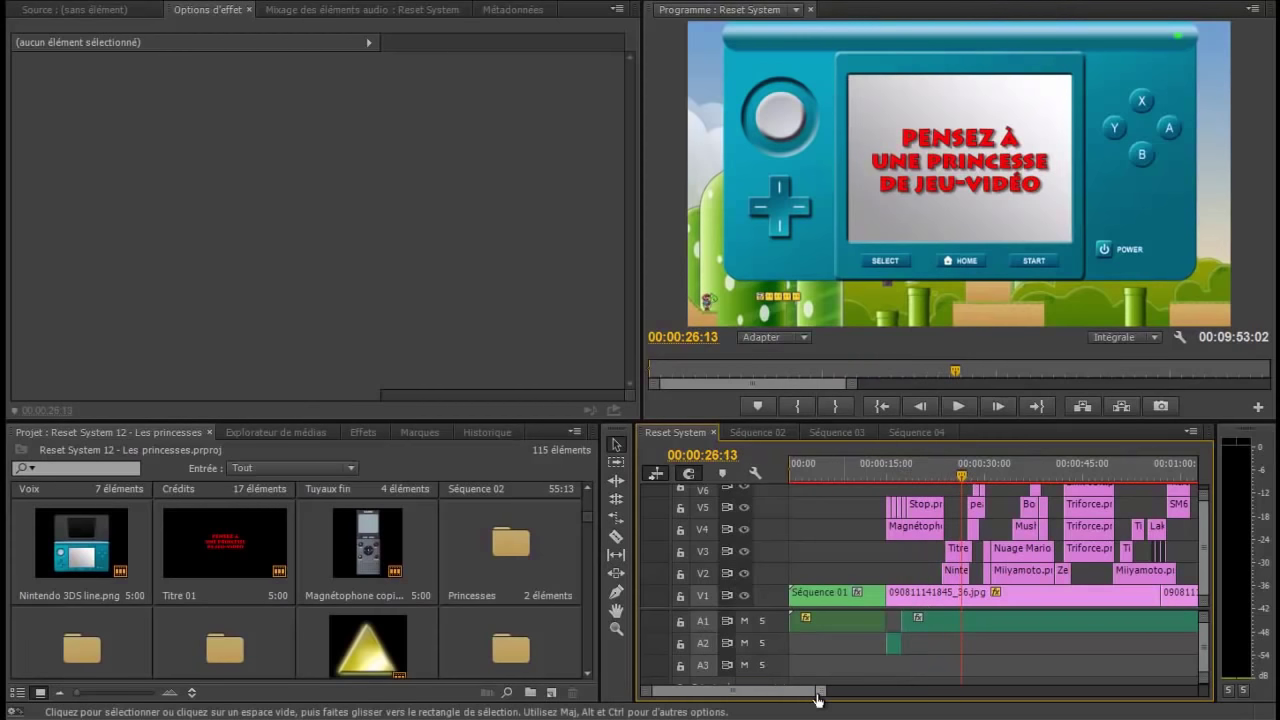
pyautogui.moveTo(818, 693); pyautogui.dragTo(985, 694)
pyautogui.moveTo(921, 468); pyautogui.dragTo(930, 475)
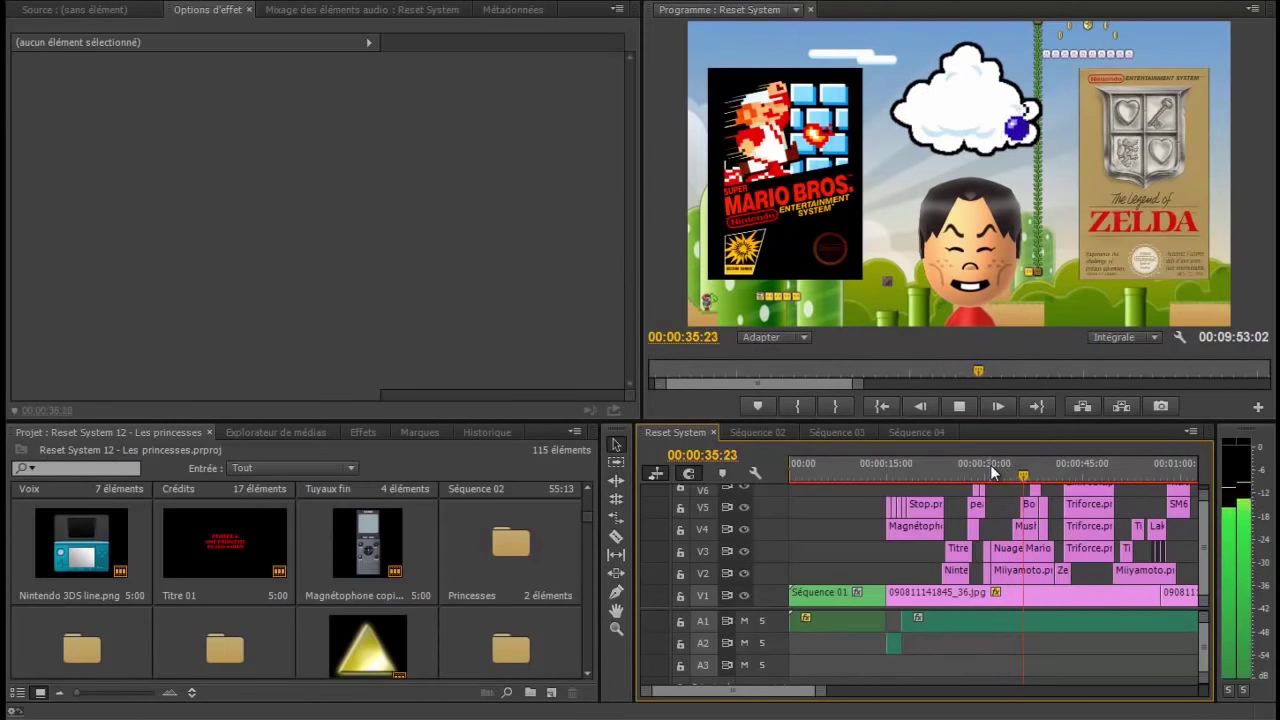
# - Select the Nuage Mario.png clip on track V3 and examine its position and opacity keyframes from start to end
pyautogui.click(990, 466)
pyautogui.click(1000, 548)
pyautogui.moveTo(413, 39)
pyautogui.mouseDown()
pyautogui.moveTo(440, 48)
pyautogui.moveTo(427, 47)
pyautogui.mouseUp()
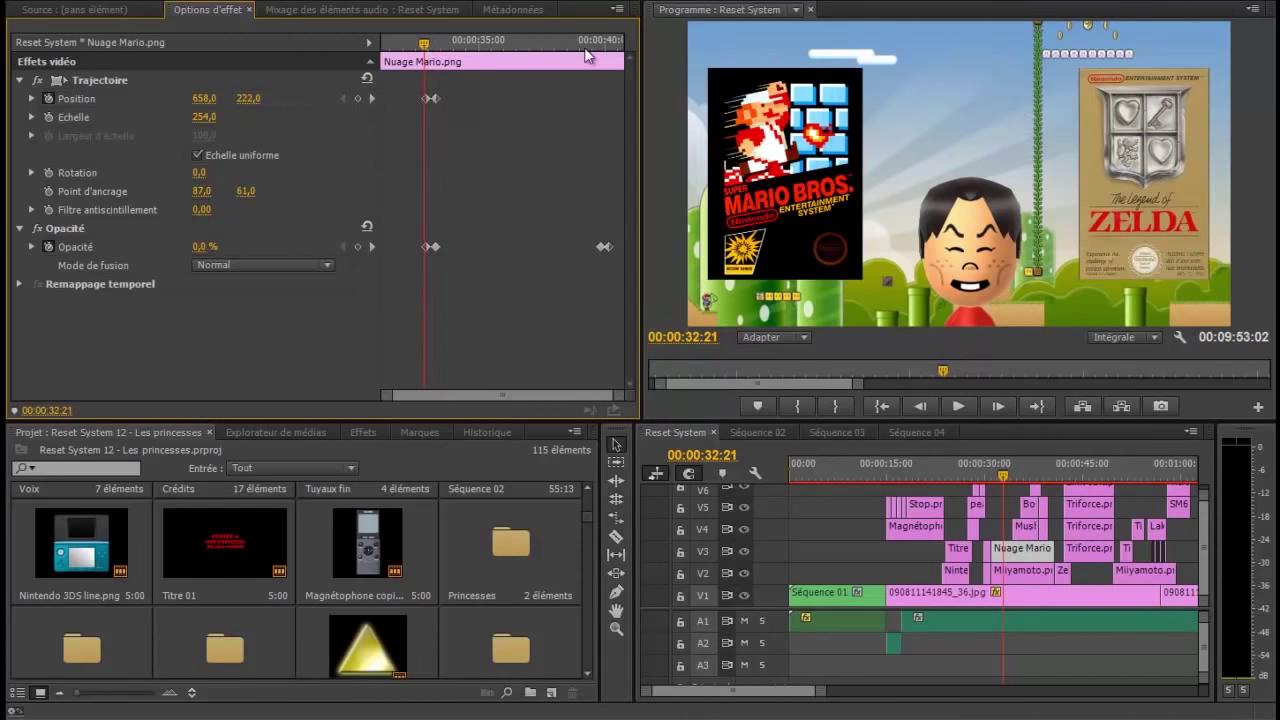
pyautogui.moveTo(588, 48); pyautogui.dragTo(609, 46)
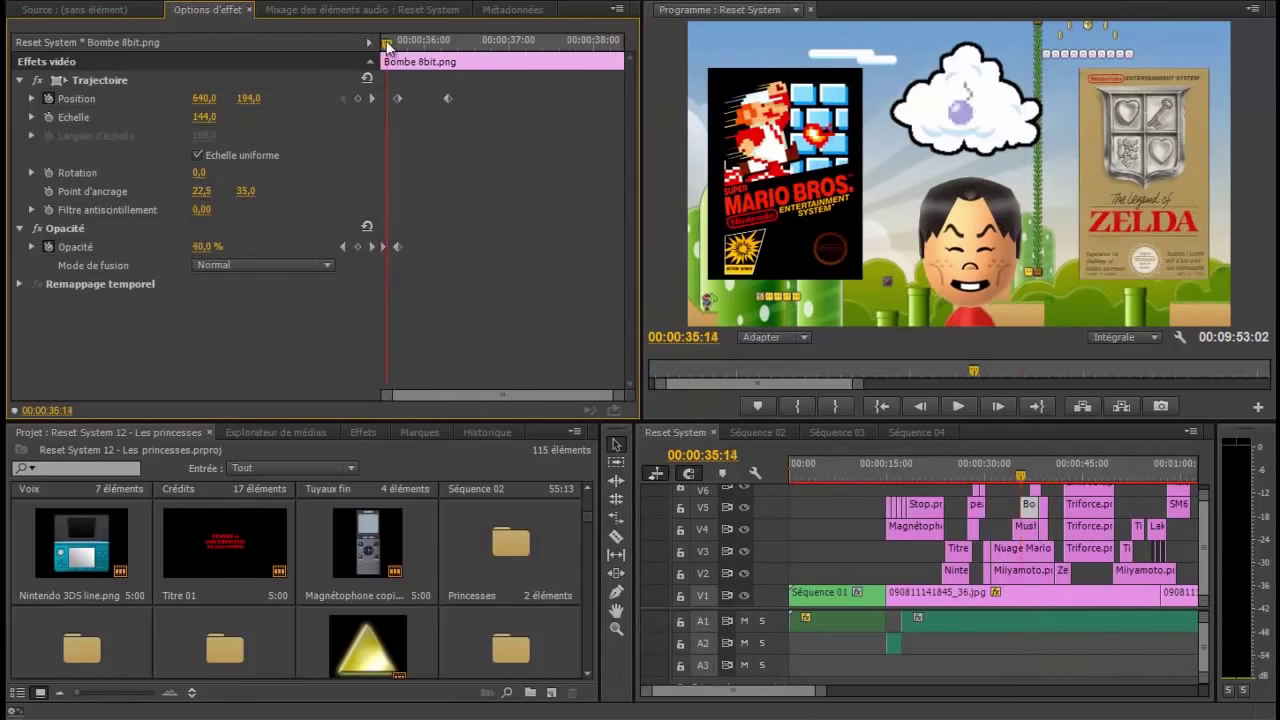
# - Examine the position and opacity keyframes of the Bombe 8bit.png clip by scrubbing through its movement
pyautogui.moveTo(389, 45); pyautogui.dragTo(447, 40)
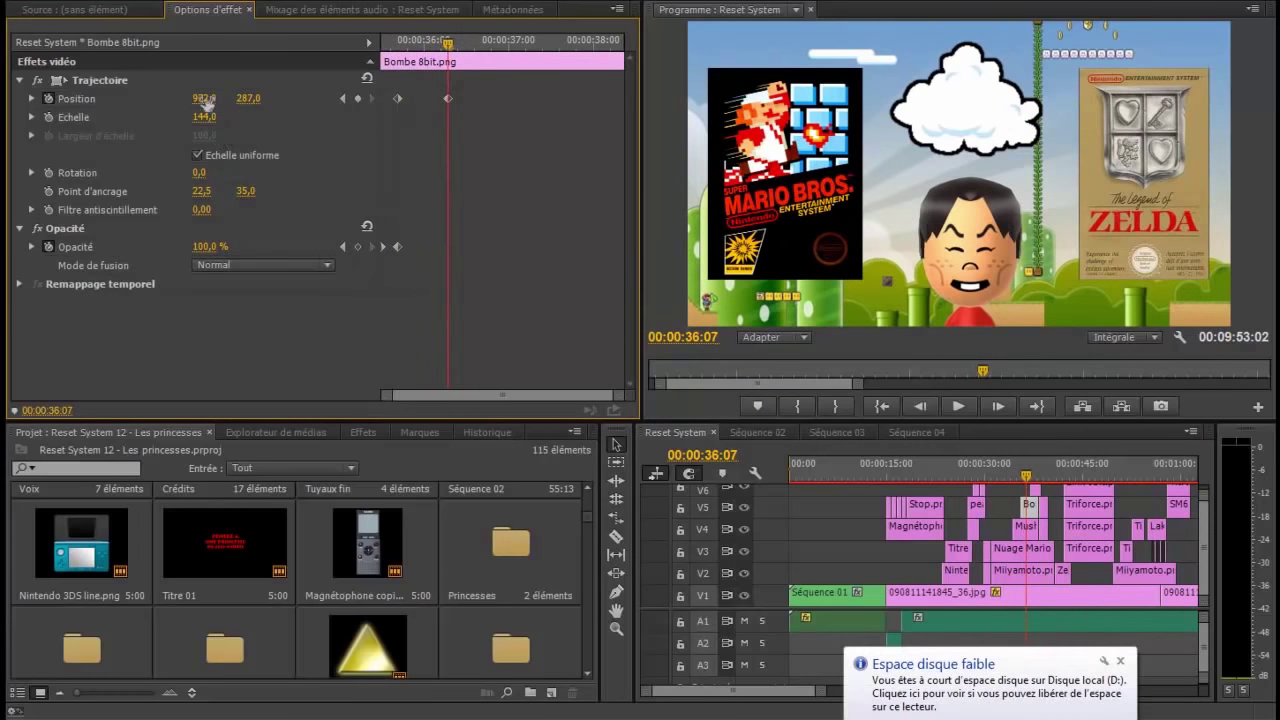
pyautogui.moveTo(150, 114); pyautogui.dragTo(300, 74)
pyautogui.moveTo(447, 44)
pyautogui.mouseDown()
pyautogui.moveTo(423, 48)
pyautogui.moveTo(465, 45)
pyautogui.mouseUp()
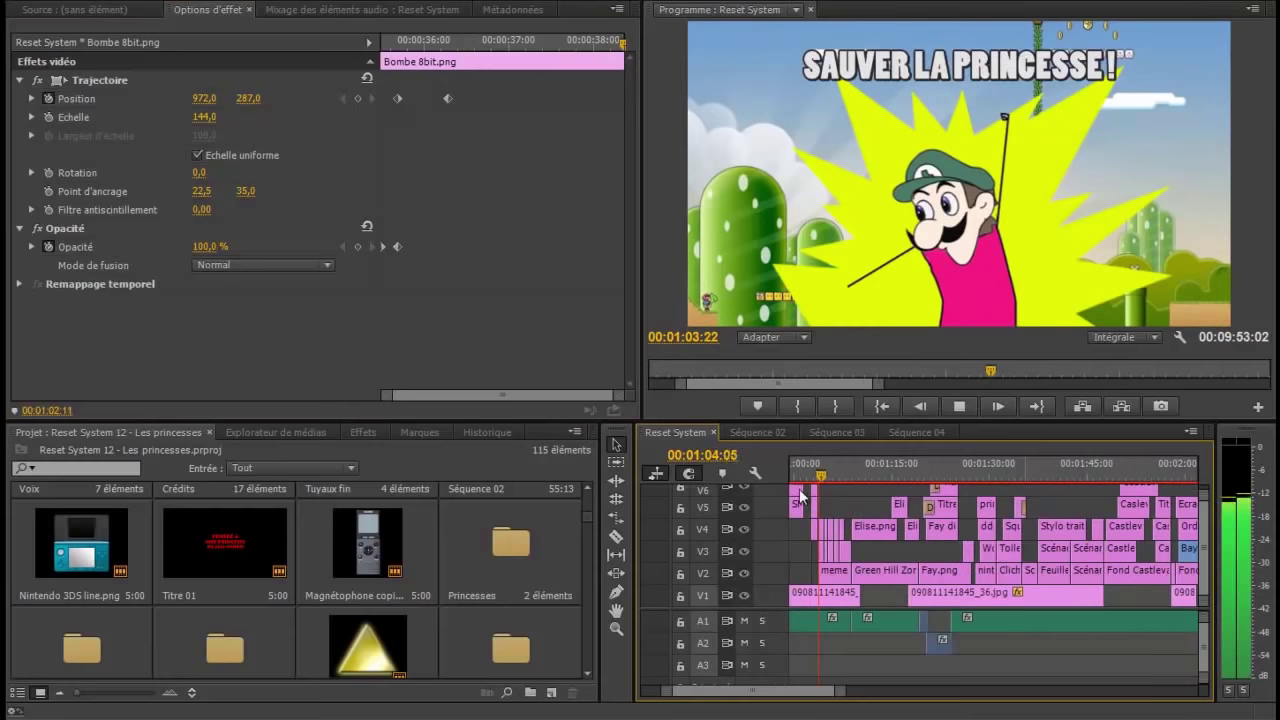
# - Scrub from the "Sauver la princesse !" scene towards the Fay dialogue and compare Calque 1 with the other layers of Fay dialogue.psd in Photoshop
pyautogui.press('space')
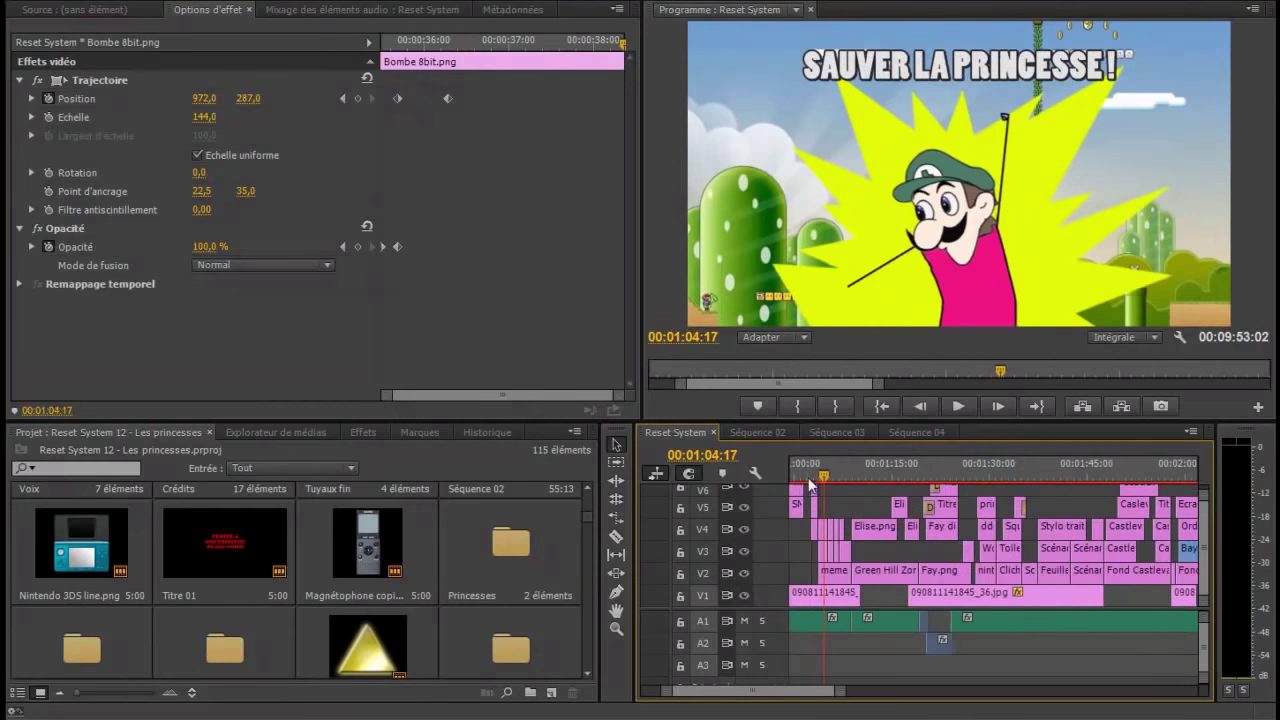
pyautogui.moveTo(825, 477); pyautogui.dragTo(942, 474)
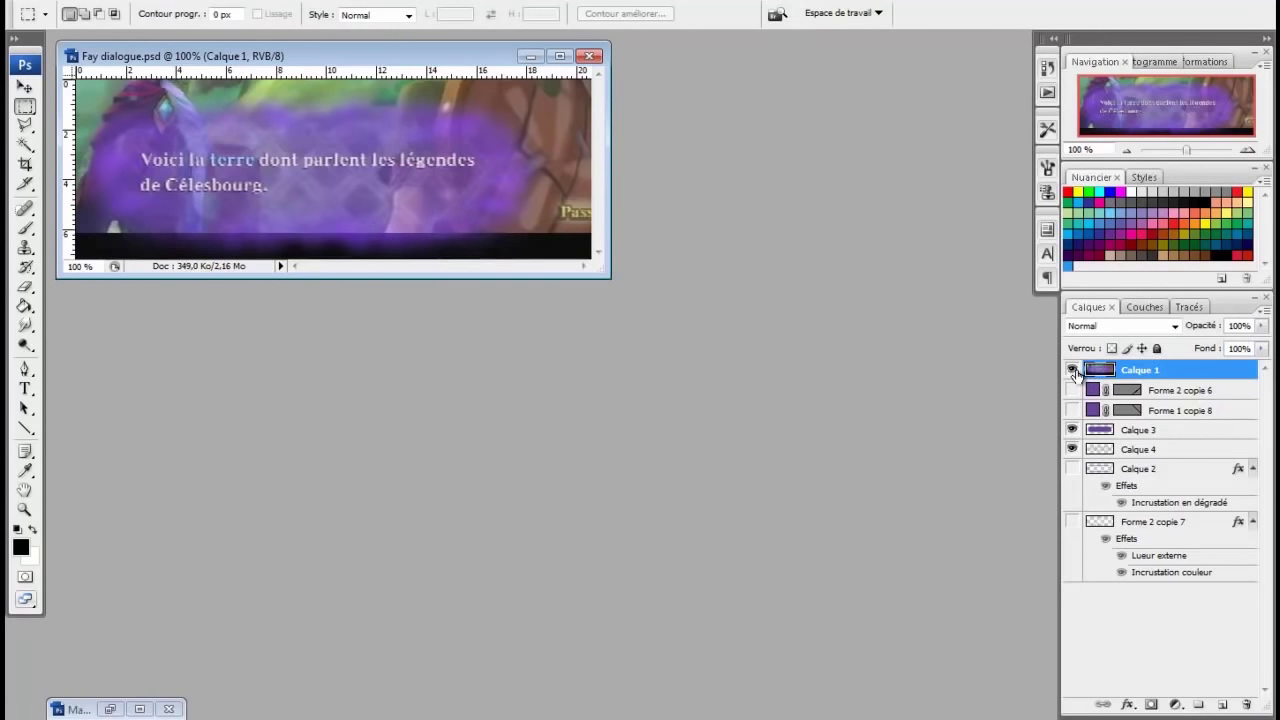
pyautogui.keyDown('alt'); pyautogui.click(1073, 371); pyautogui.keyUp('alt')
pyautogui.keyDown('alt'); pyautogui.click(1073, 371); pyautogui.keyUp('alt')
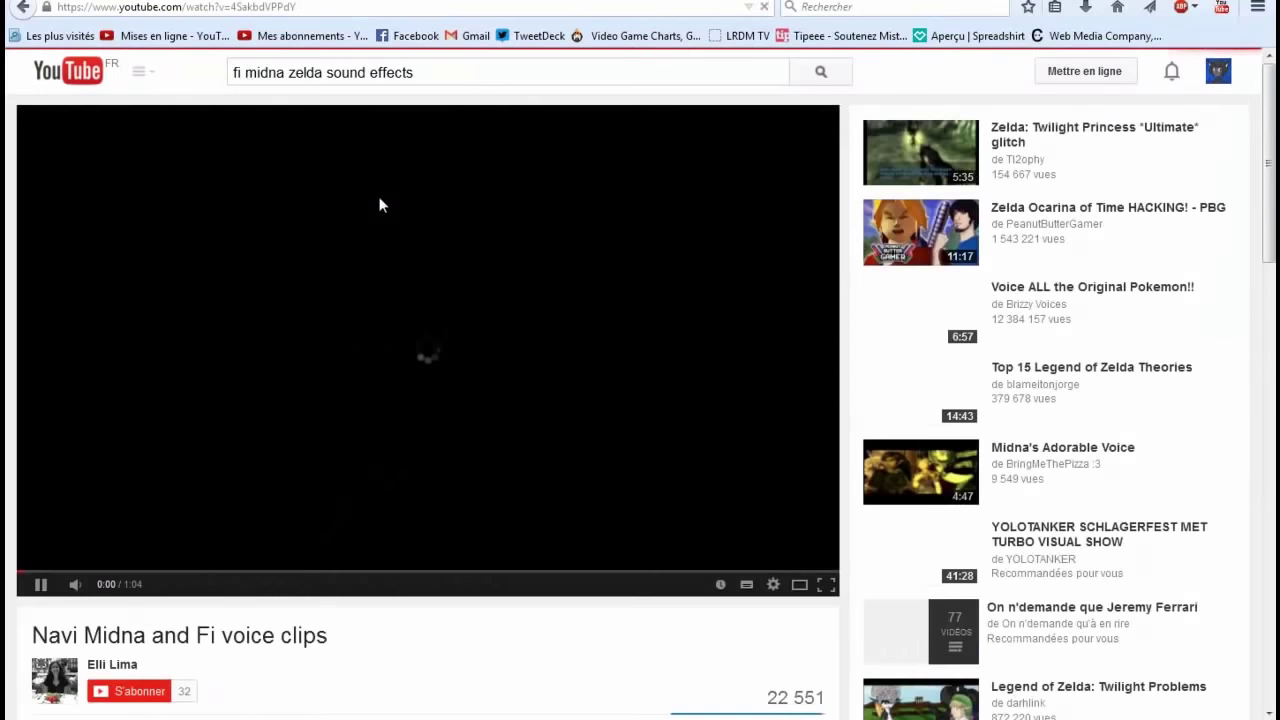
# - Switch to the browser and sample the YouTube video "Navi Midna and Fi voice clips" for sound effects
pyautogui.click(415, 571)
pyautogui.press('space')
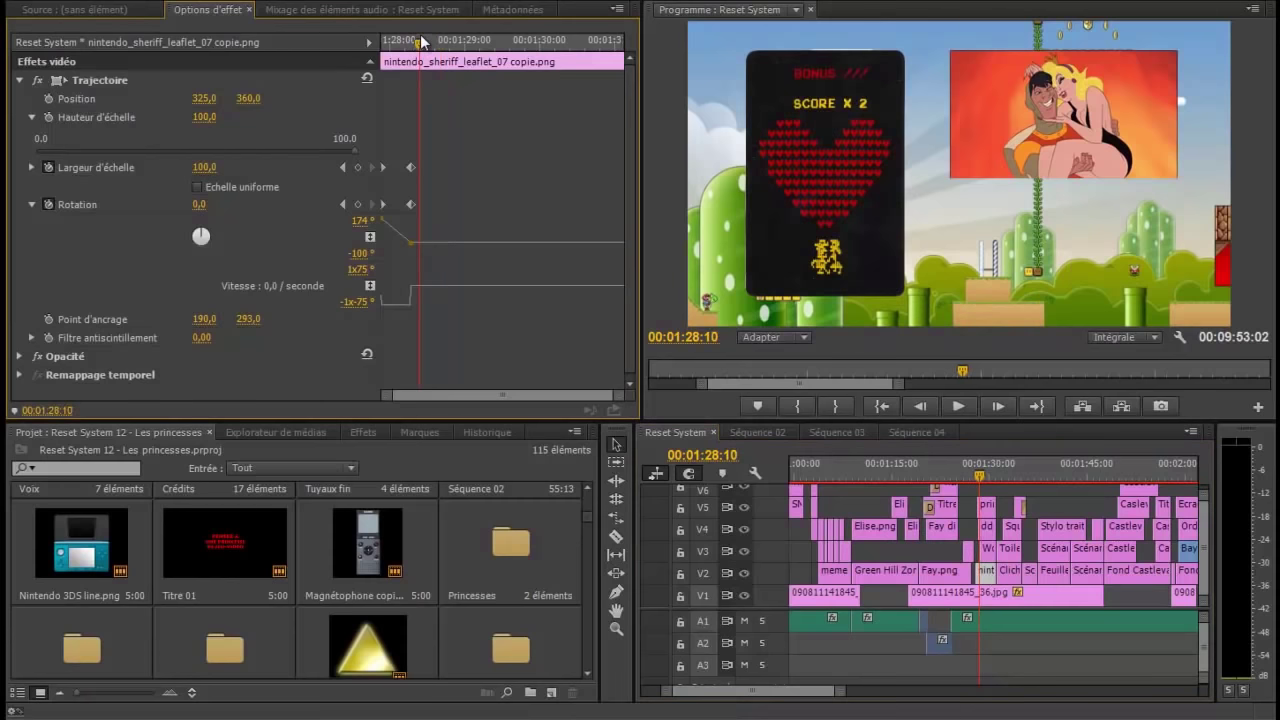
# - Examine the scale width and rotation keyframes of the nintendo_sheriff_leaflet_07 copie.png clip in Premiere Pro
pyautogui.moveTo(420, 34)
pyautogui.mouseDown()
pyautogui.moveTo(382, 48)
pyautogui.moveTo(414, 48)
pyautogui.mouseUp()
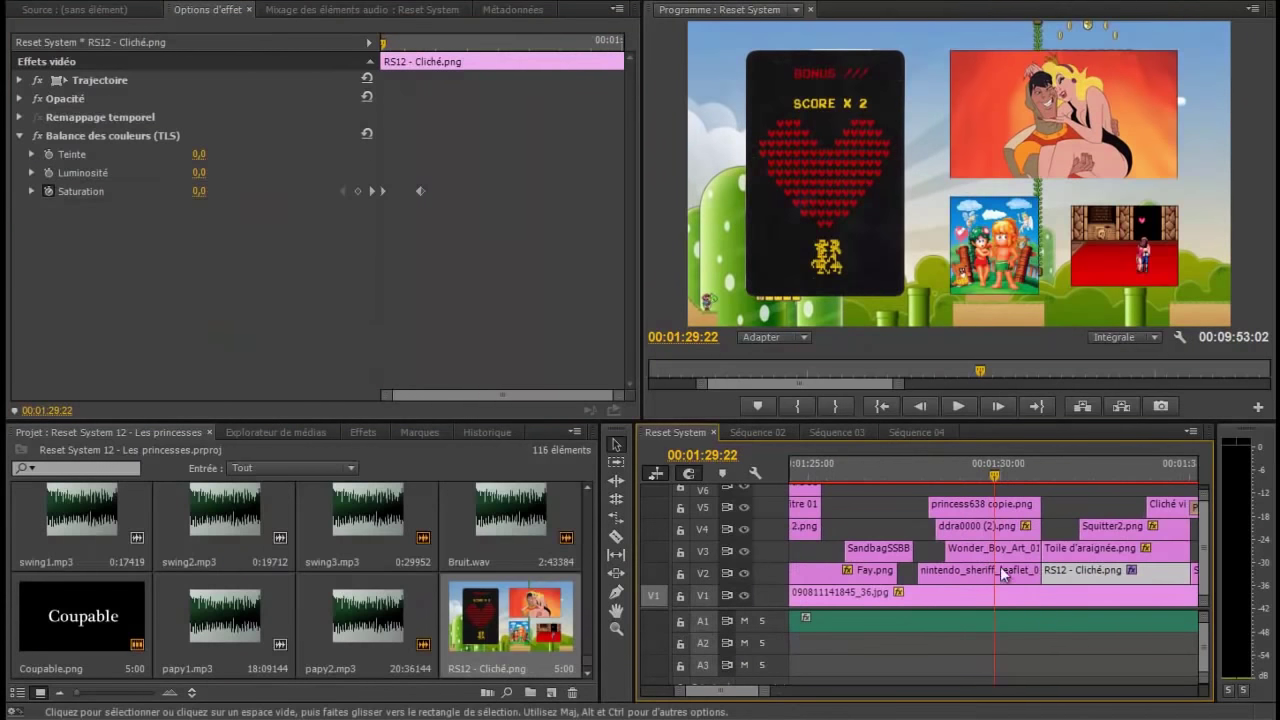
# - Export the current frame as a PNG named RS12 - Test, import it into the project, and adjust the clip's start on track V6
pyautogui.click(1160, 406)
pyautogui.write('RS12 - Test')
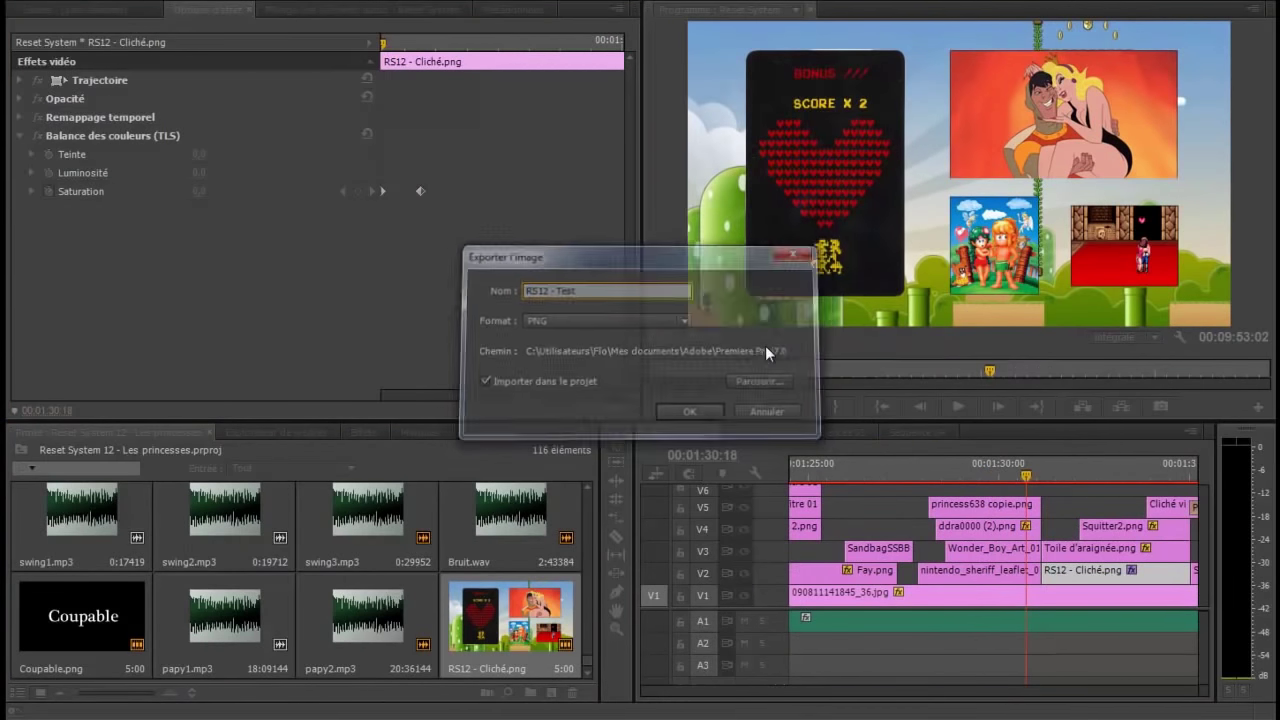
pyautogui.moveTo(960, 490); pyautogui.dragTo(1040, 488)
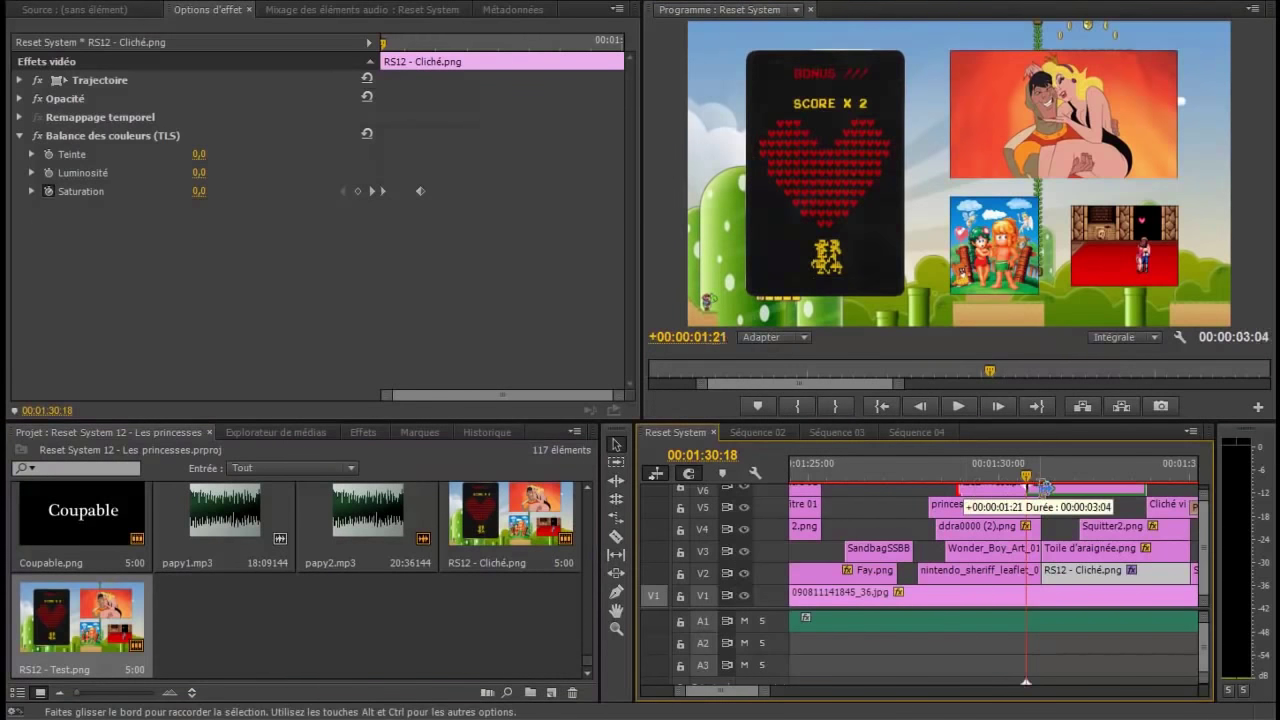
# - Go to the Scénario scene and examine the position keyframes of the Stylo trait.png clip while previewing the pen's writing movement
pyautogui.click(1038, 473)
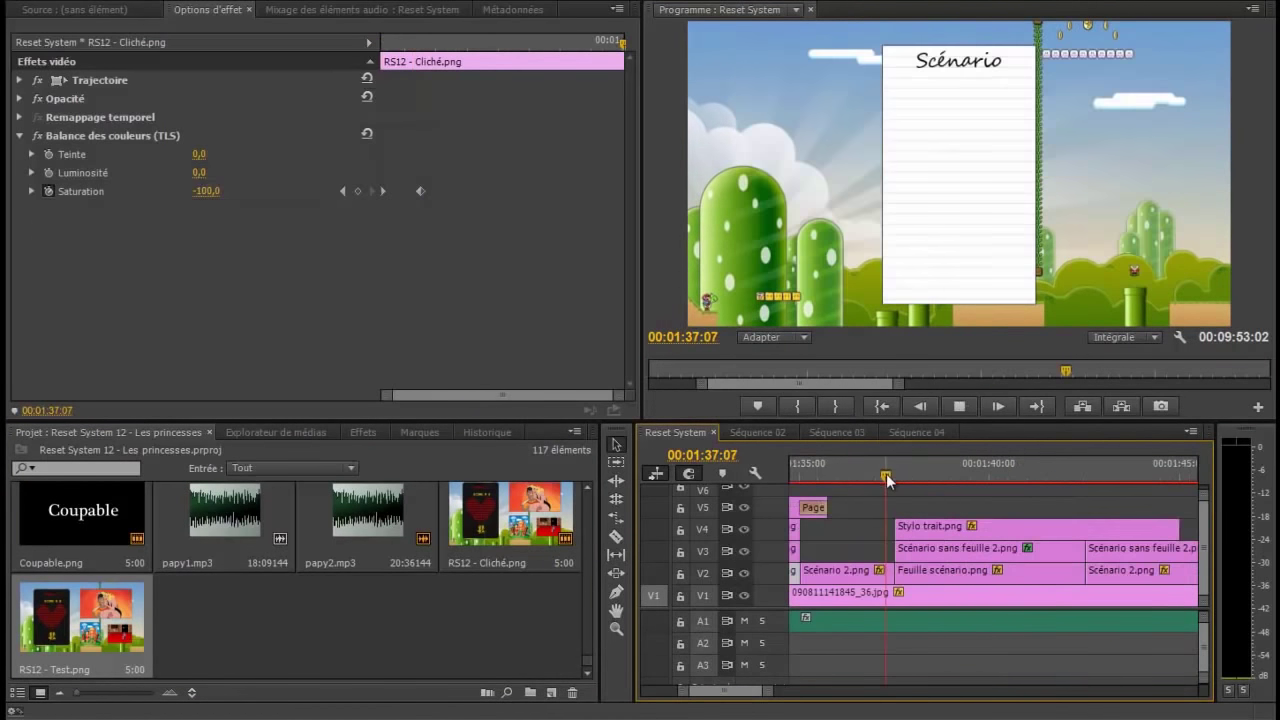
pyautogui.moveTo(886, 472); pyautogui.dragTo(984, 464)
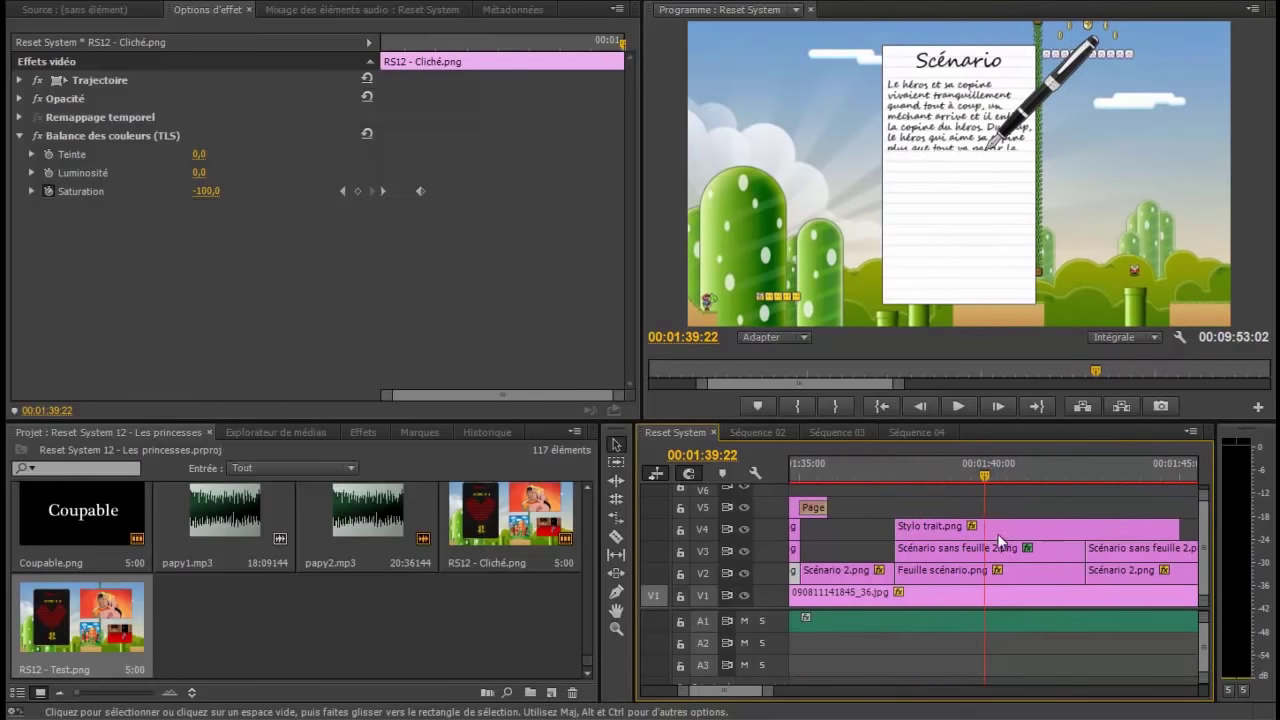
pyautogui.click(997, 532)
pyautogui.moveTo(618, 395); pyautogui.dragTo(456, 391)
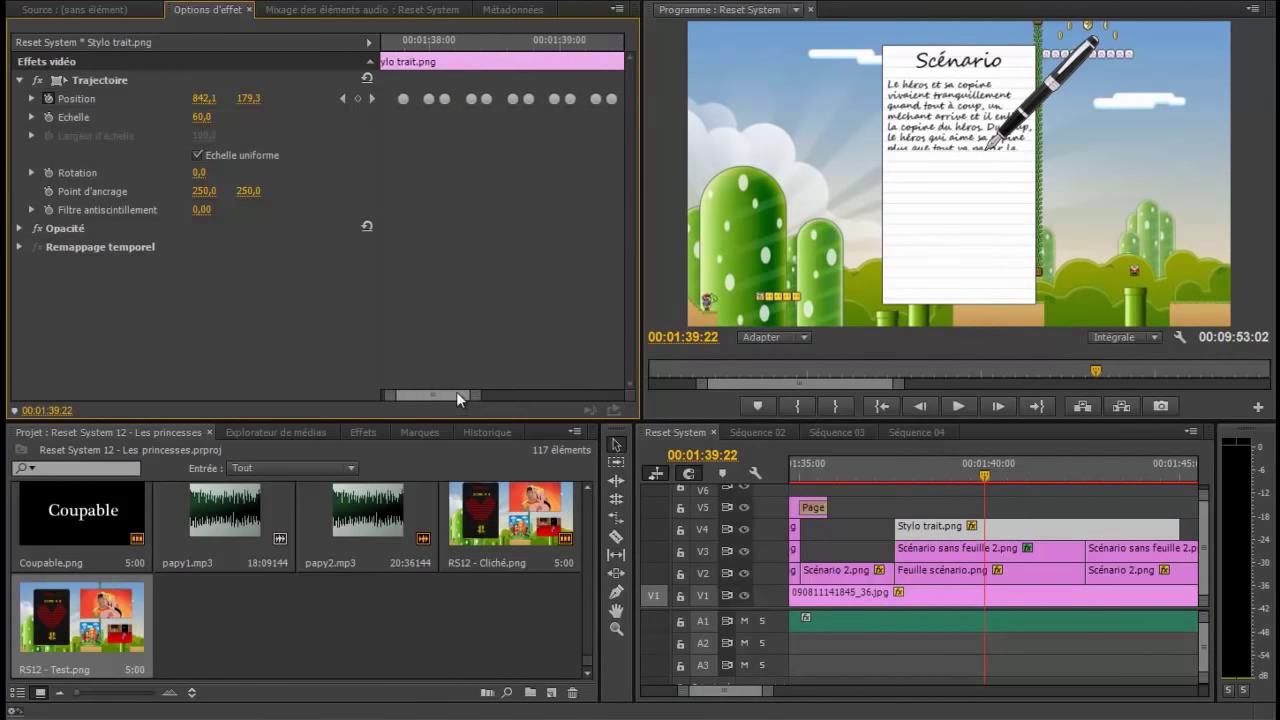
pyautogui.moveTo(420, 42); pyautogui.dragTo(448, 42)
pyautogui.press('space')
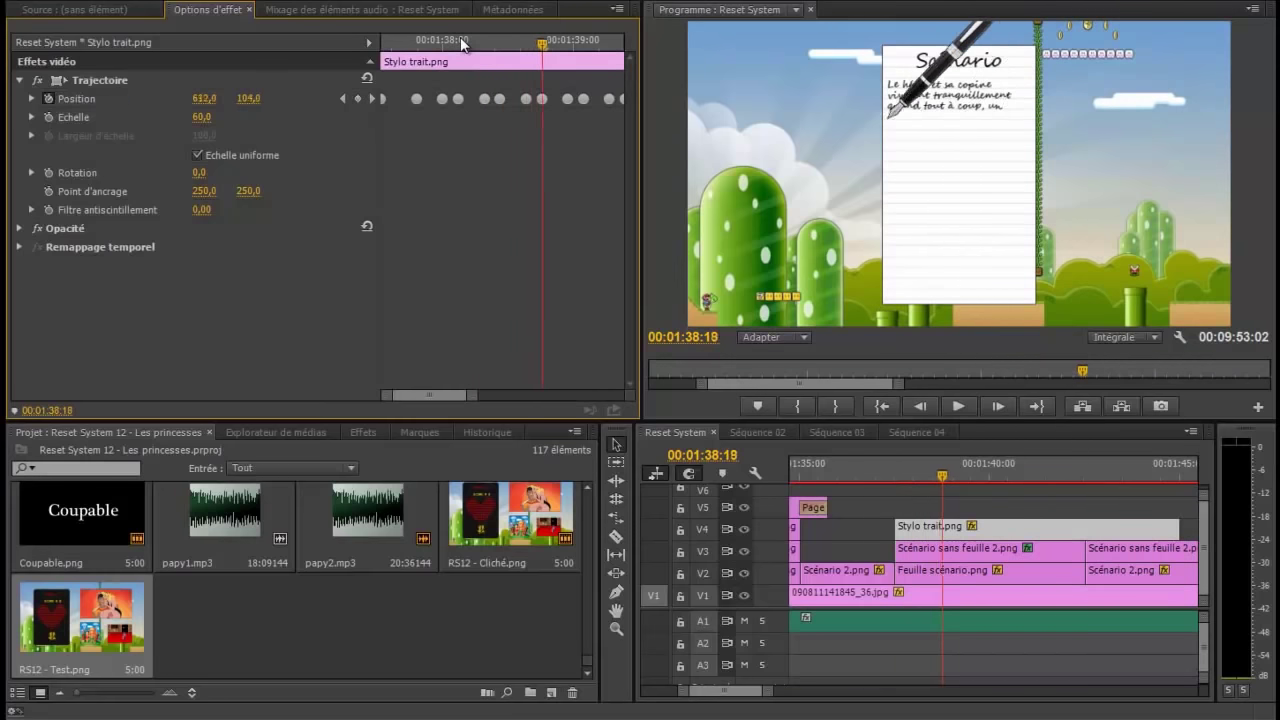
# - Move along the Reset System sequence to the Donkey Kong zoo scene and play it back
pyautogui.moveTo(1031, 469); pyautogui.dragTo(1177, 469)
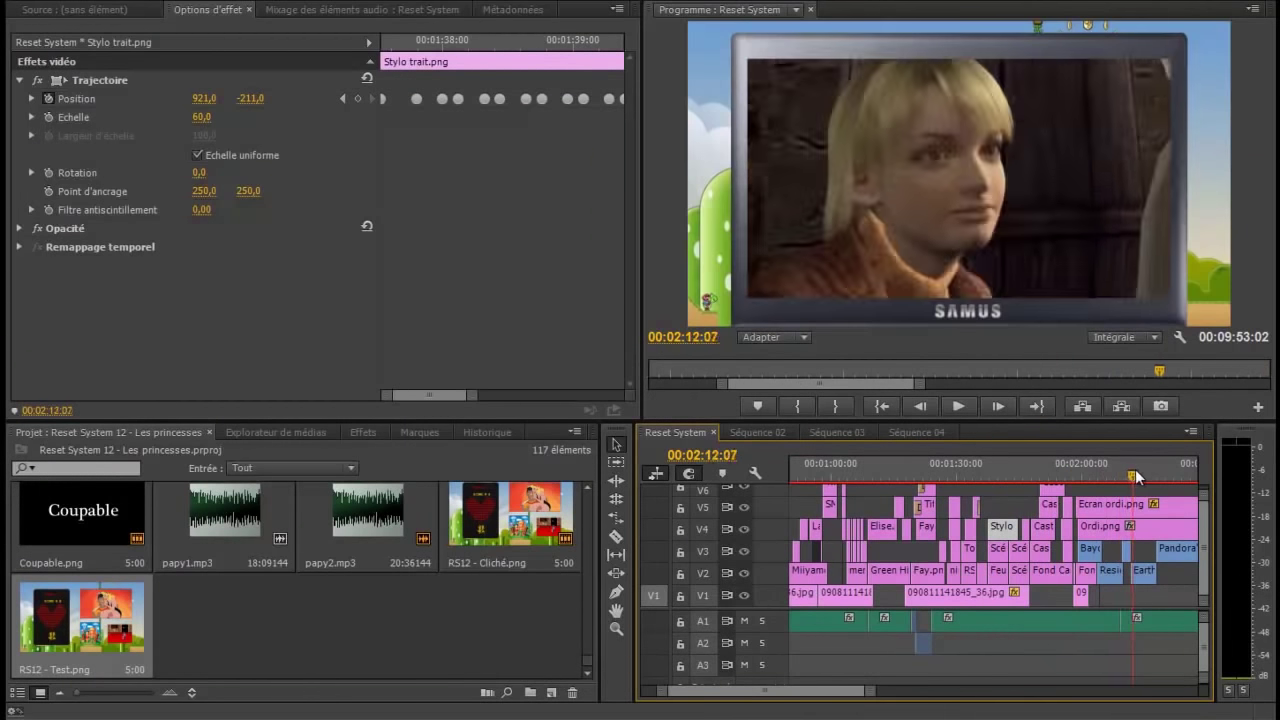
pyautogui.moveTo(857, 692); pyautogui.dragTo(884, 609)
pyautogui.press('space')
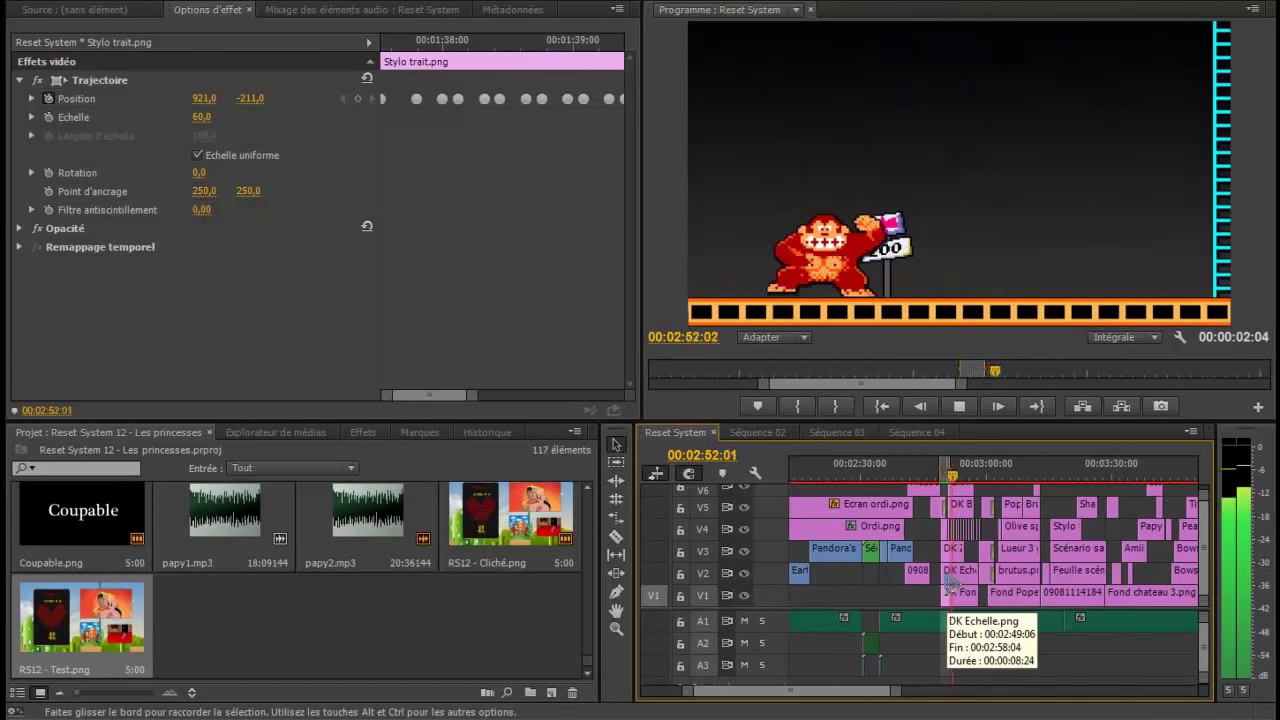
pyautogui.press('space')
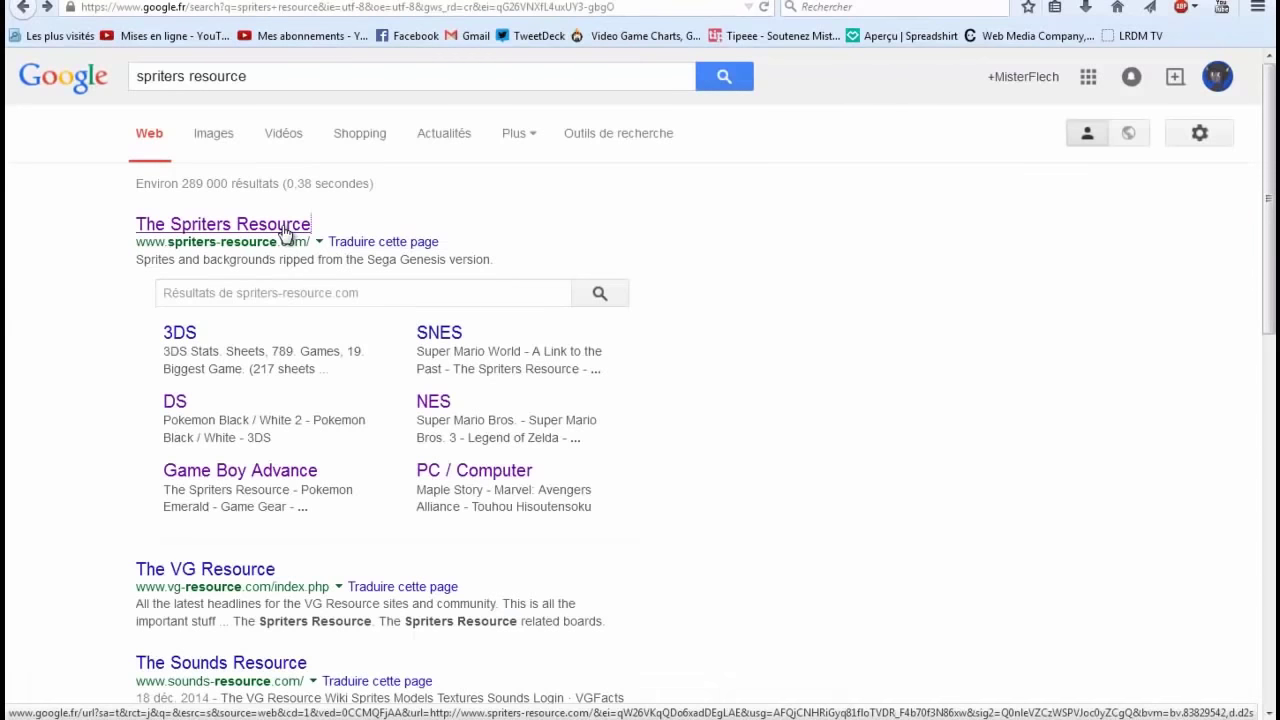
# - Switch to the browser, search The Spriters Resource for "donkey", and examine the arcade Donkey Kong sprite sheet
pyautogui.click(322, 238)
pyautogui.click(582, 101)
pyautogui.write('donkey')
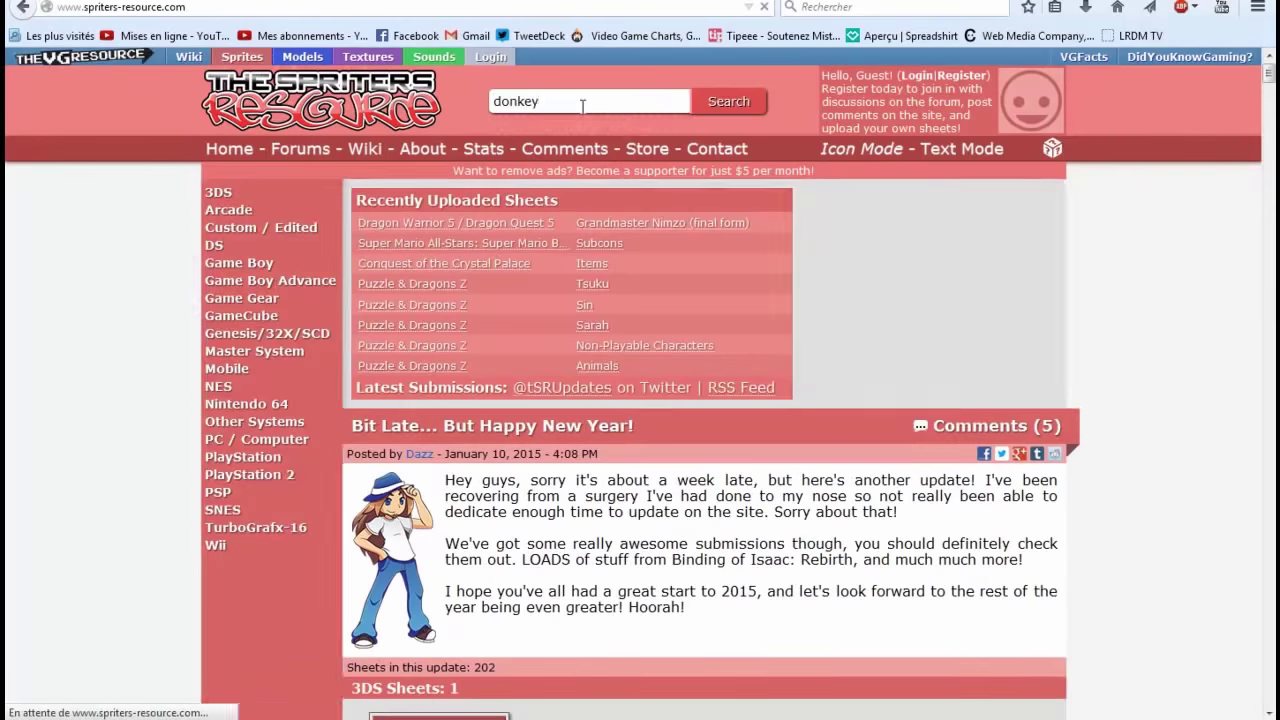
pyautogui.press('Return')
pyautogui.scroll(-5, 585, 115)
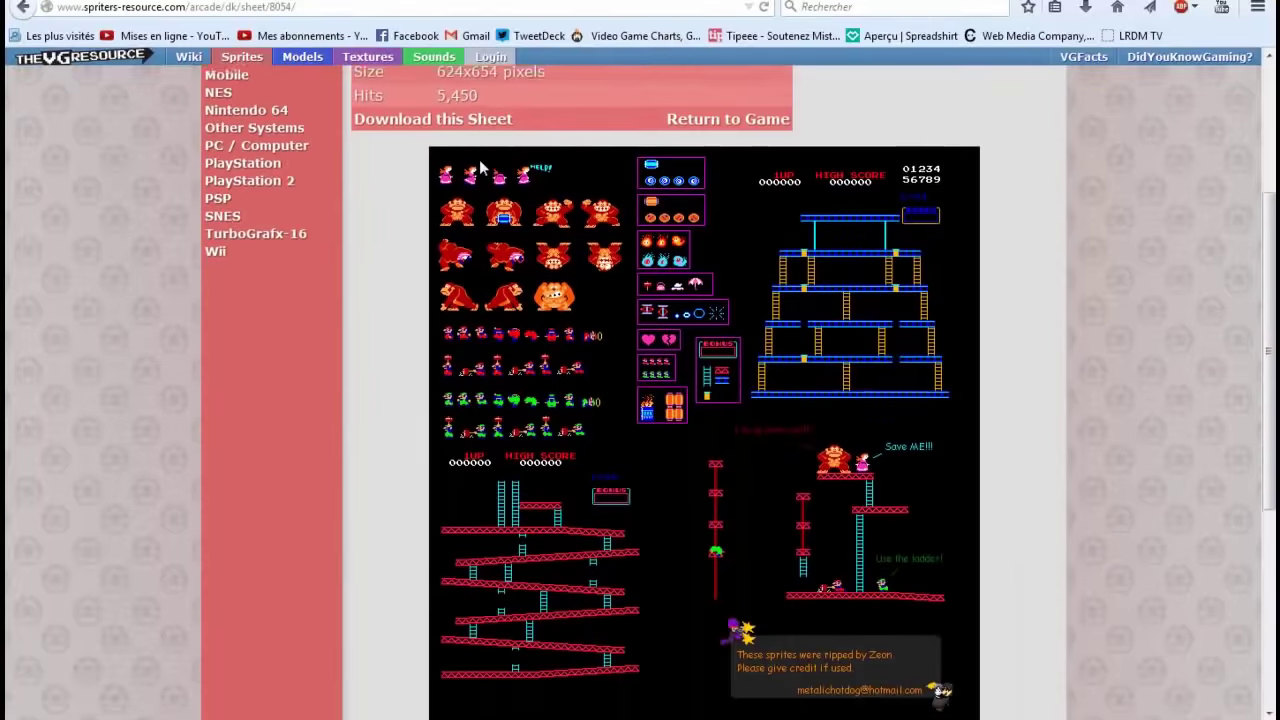
pyautogui.scroll(-1, 445, 260)
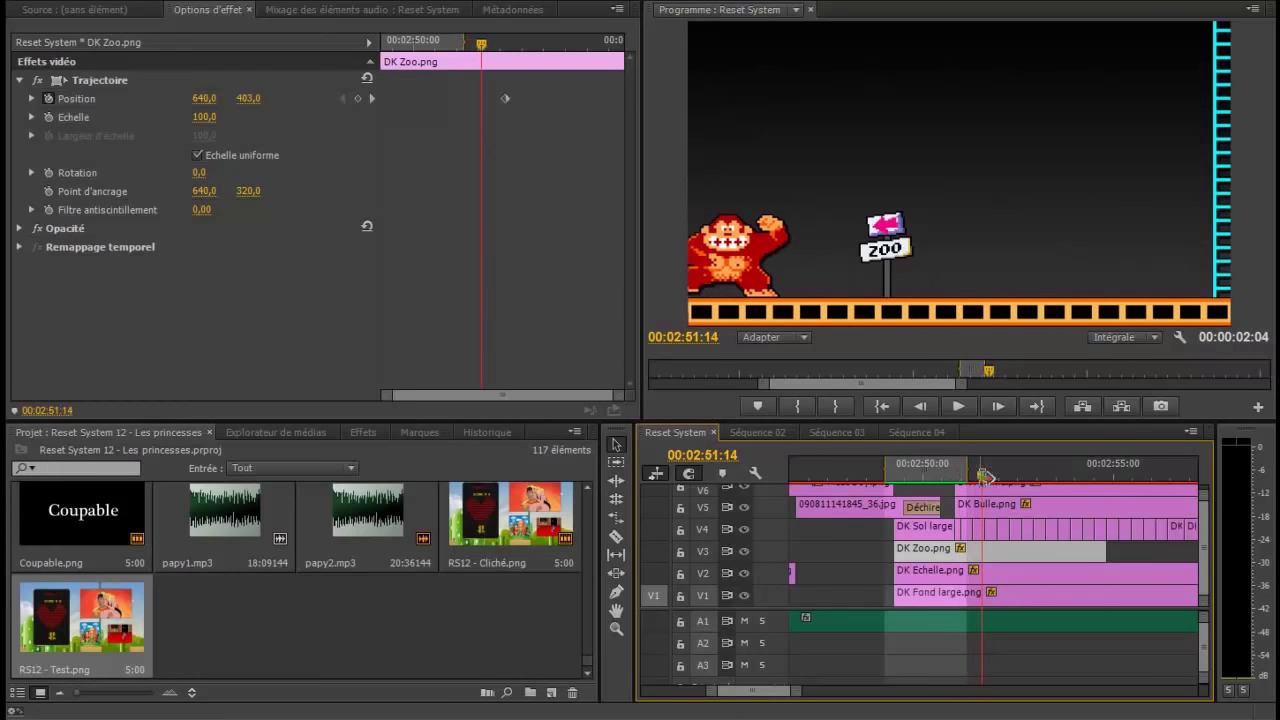
# - Switch to Premiere Pro and examine the short DK sprite clips on V4 and the position keyframes of DK Fond large.png
pyautogui.click(967, 530)
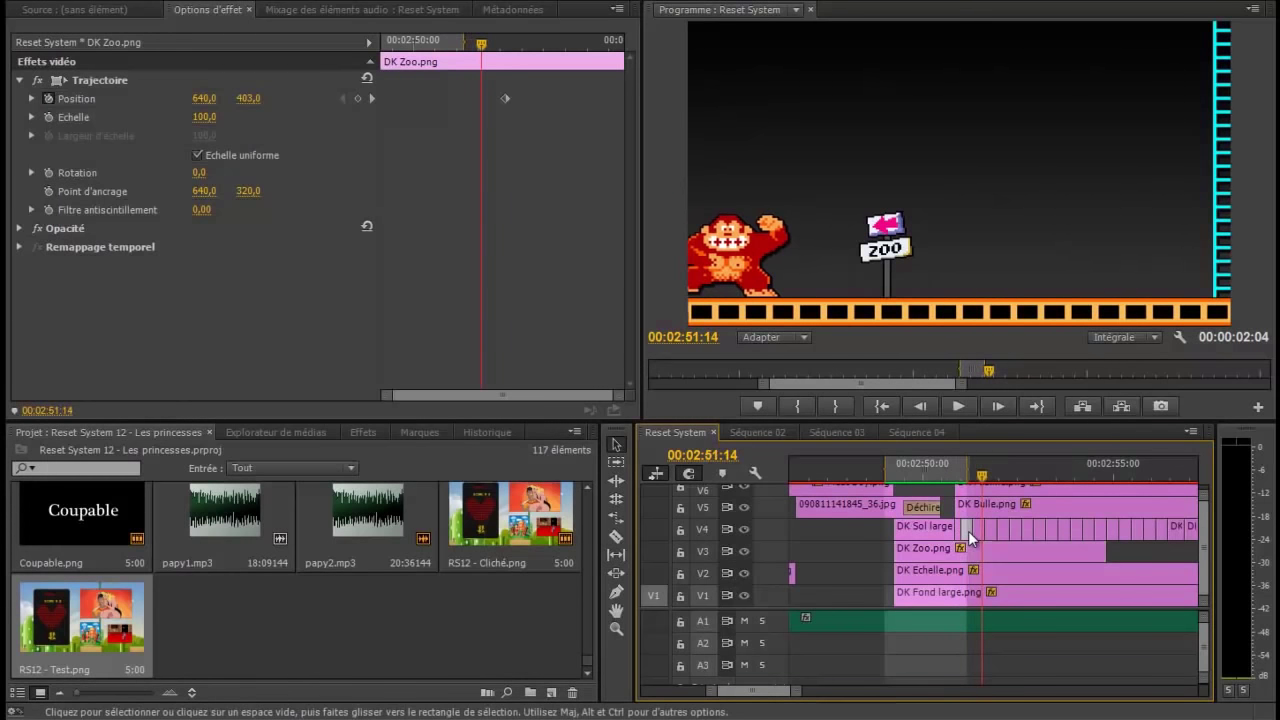
pyautogui.click(991, 530)
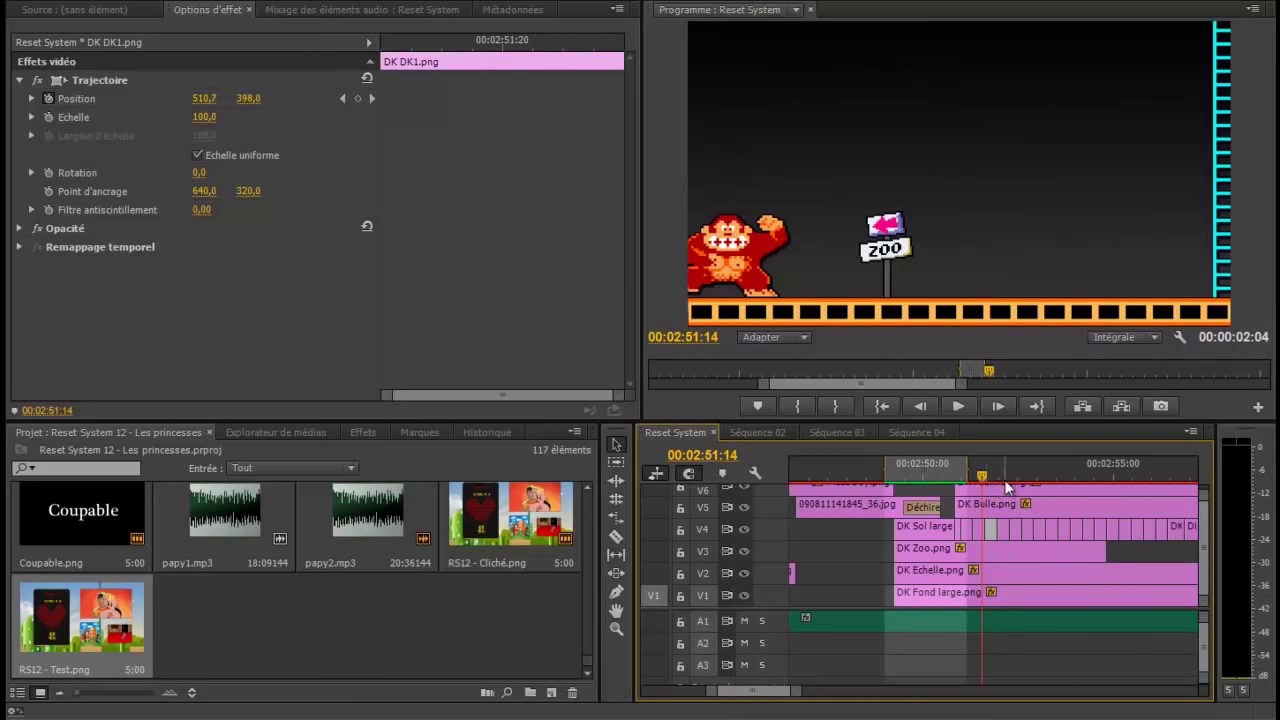
pyautogui.moveTo(1005, 483)
pyautogui.mouseDown()
pyautogui.moveTo(997, 474)
pyautogui.moveTo(1059, 470)
pyautogui.moveTo(992, 478)
pyautogui.moveTo(1005, 476)
pyautogui.mouseUp()
pyautogui.click(1000, 594)
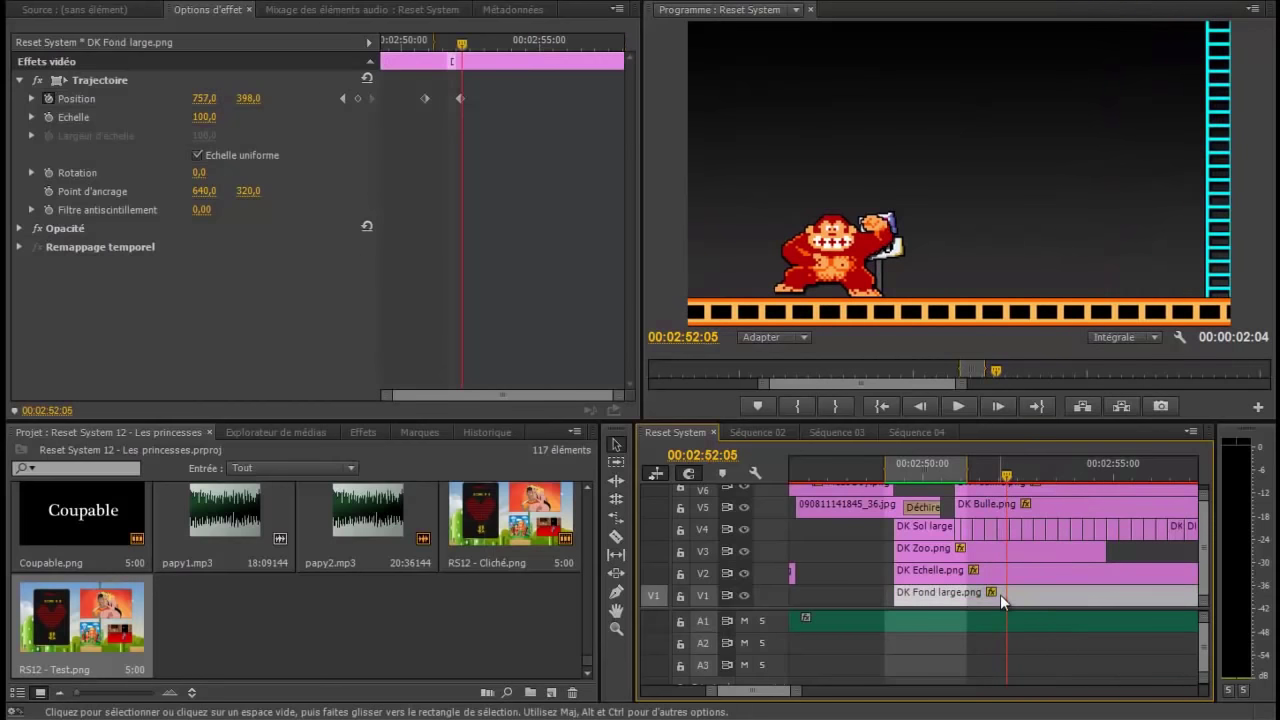
pyautogui.moveTo(443, 50); pyautogui.dragTo(510, 46)
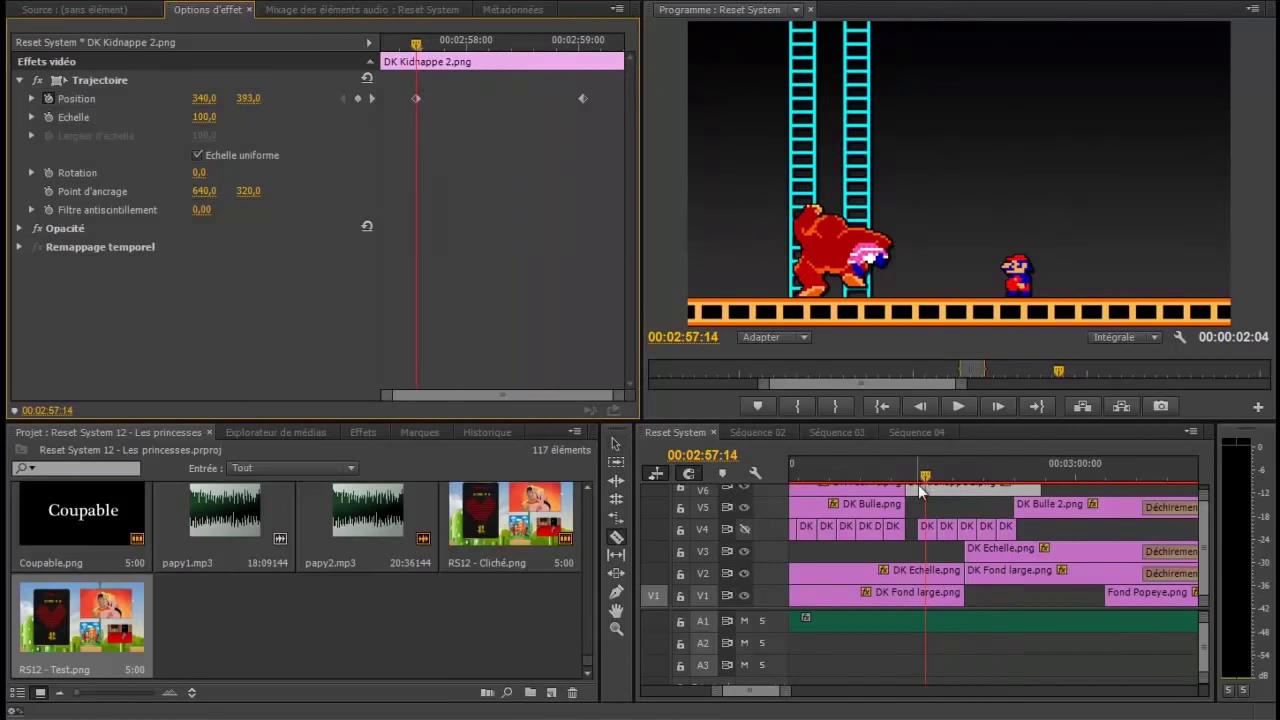
# - Split the DK Kidnappe 2.png clip on V6 to match the V4 cuts and swap in DK Kidnappe.png from the DK bin
pyautogui.click(1207, 585)
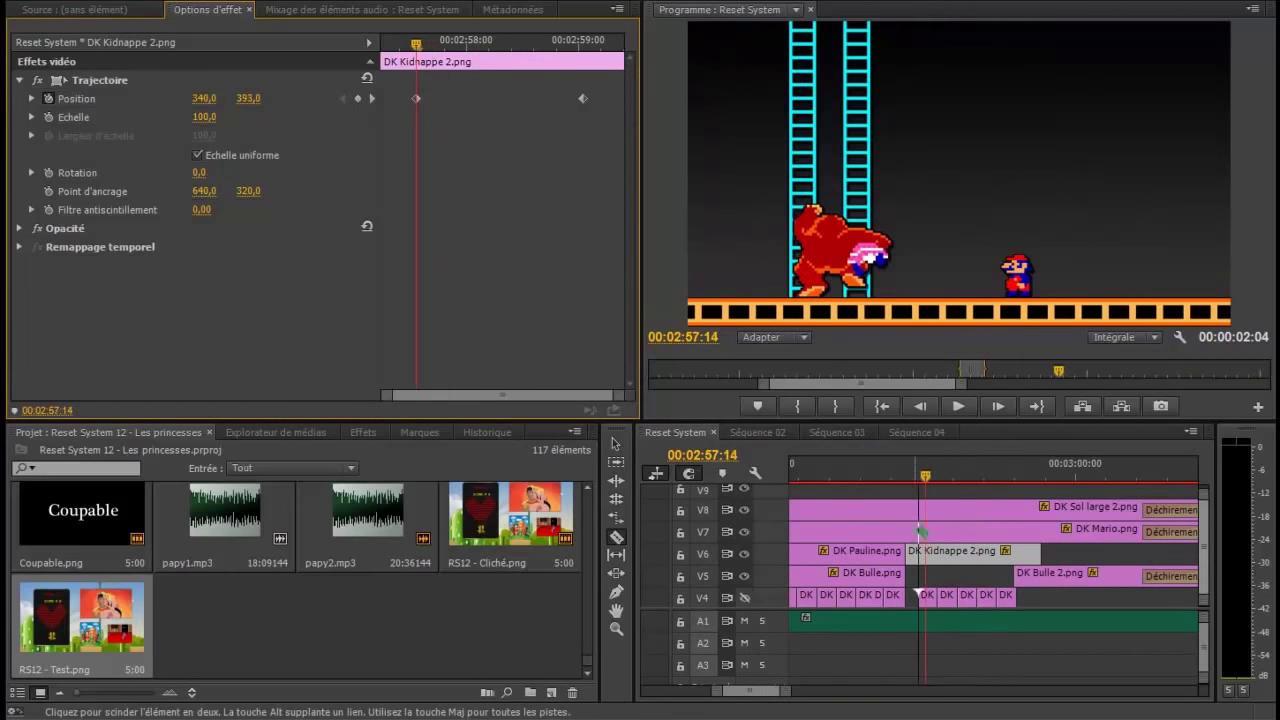
pyautogui.click(977, 554)
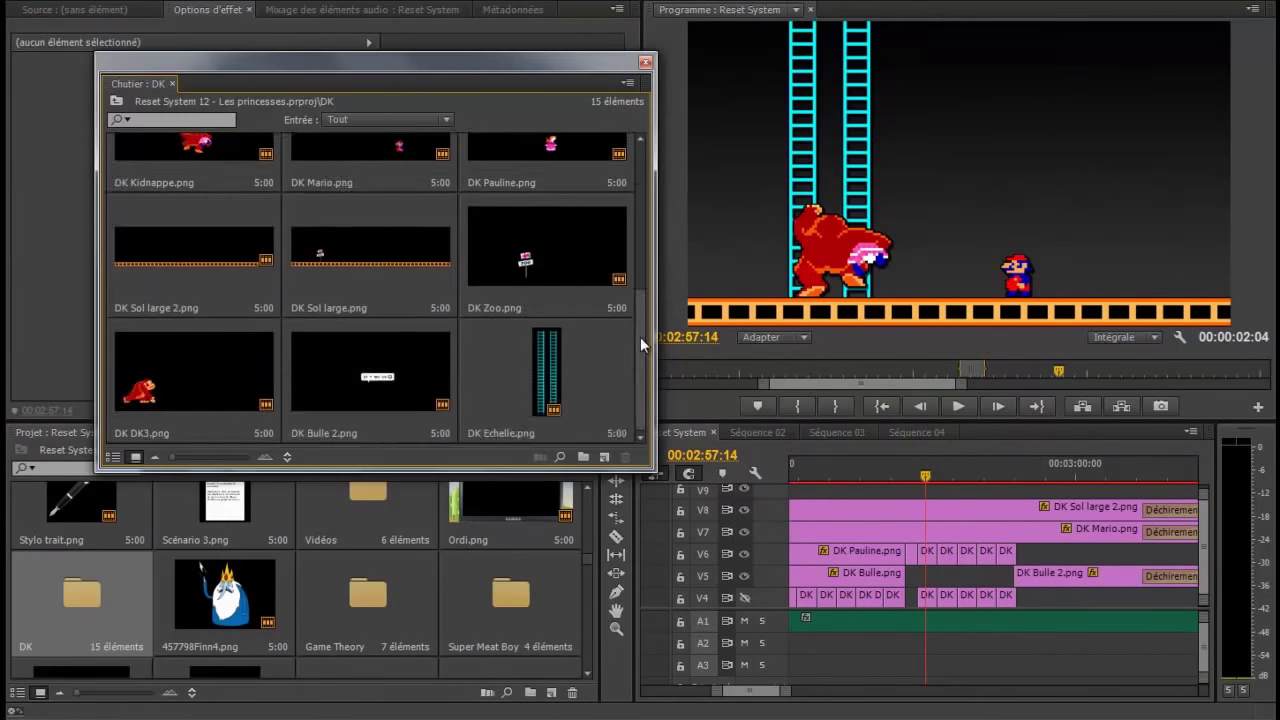
pyautogui.scroll(5, 375, 290)
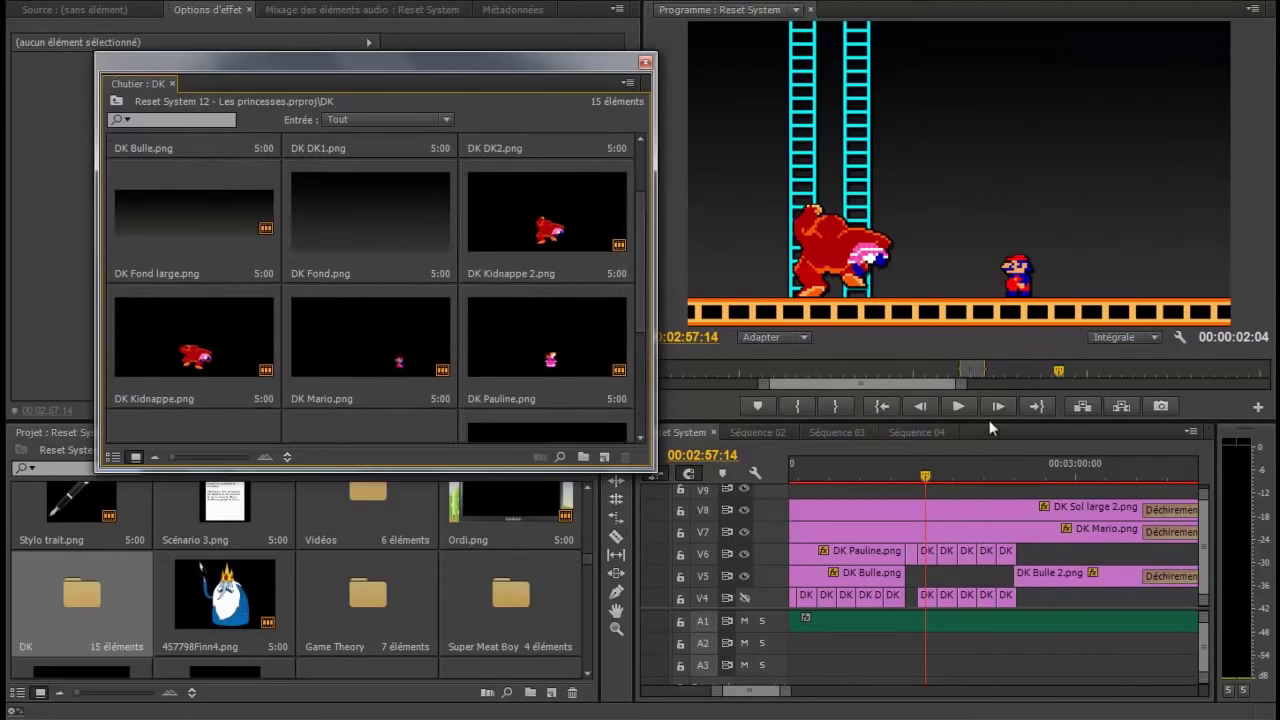
pyautogui.click(194, 340)
pyautogui.moveTo(928, 483); pyautogui.dragTo(908, 466)
pyautogui.click(1008, 555)
pyautogui.press('space')
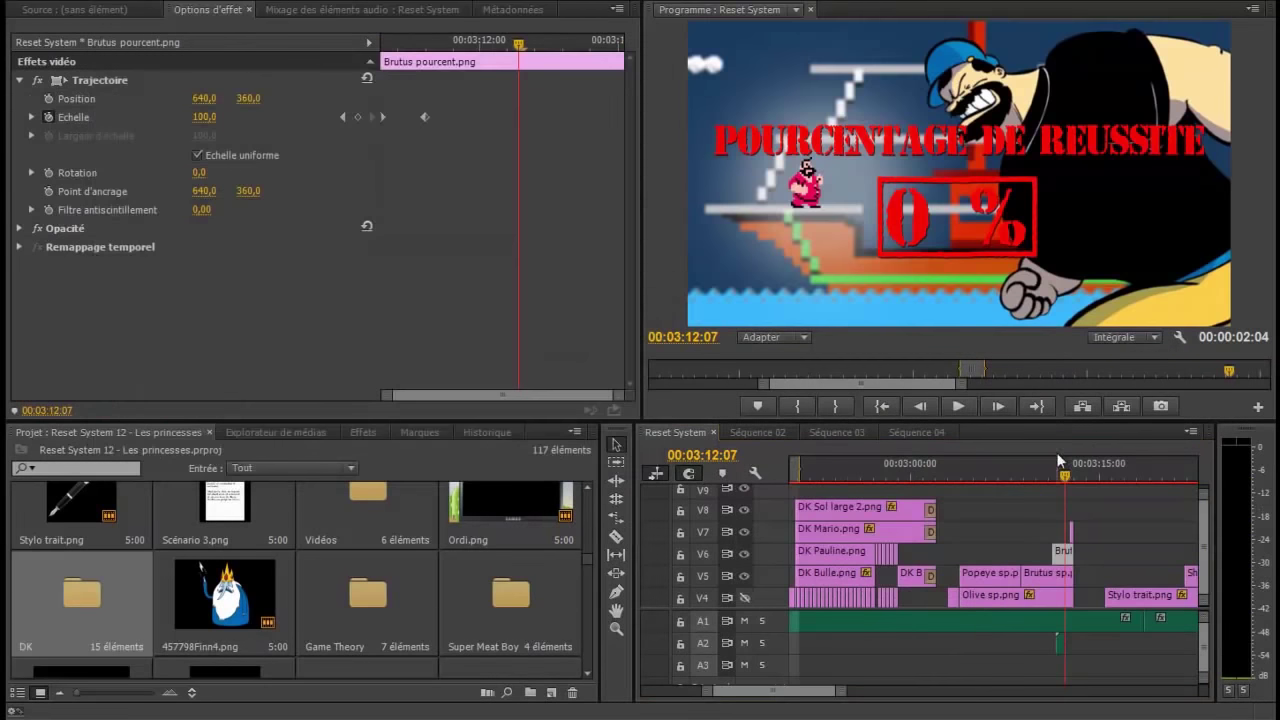
# - Play the "Pourcentage de réussite" moment and examine the scale keyframes of the Brutus pourcent.png clip
pyautogui.click(1050, 463)
pyautogui.press('space')
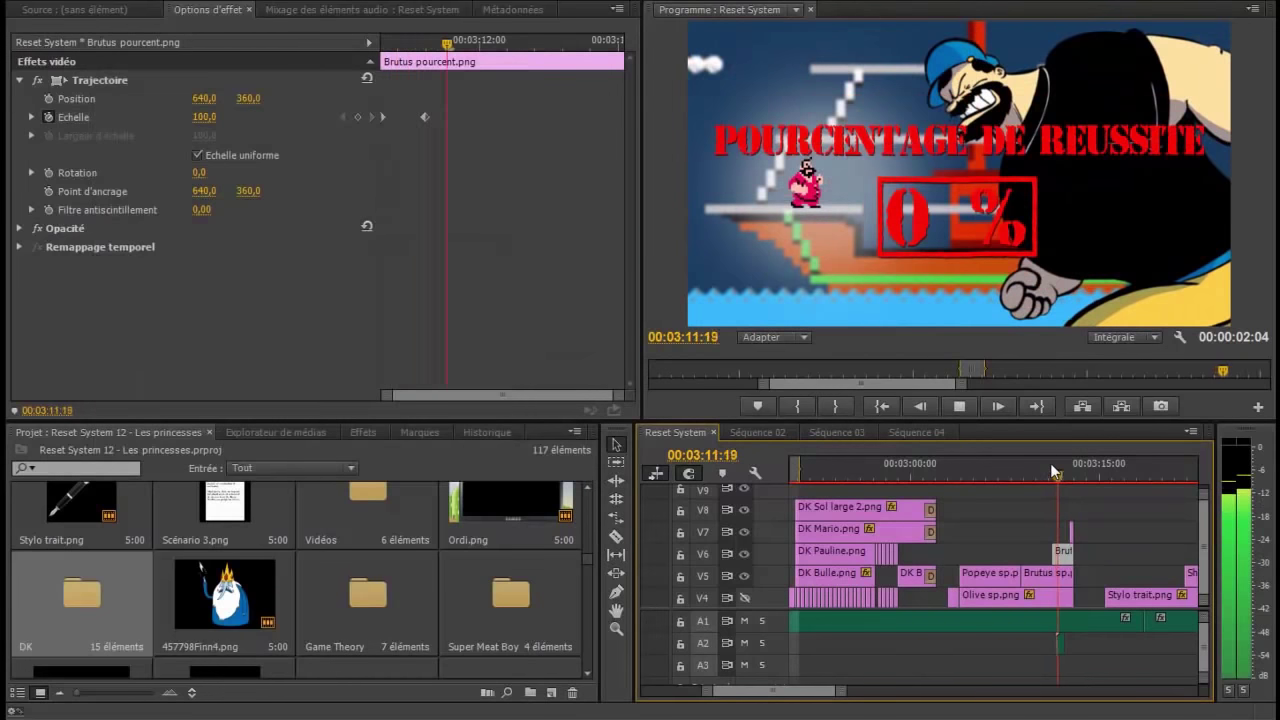
pyautogui.press('space')
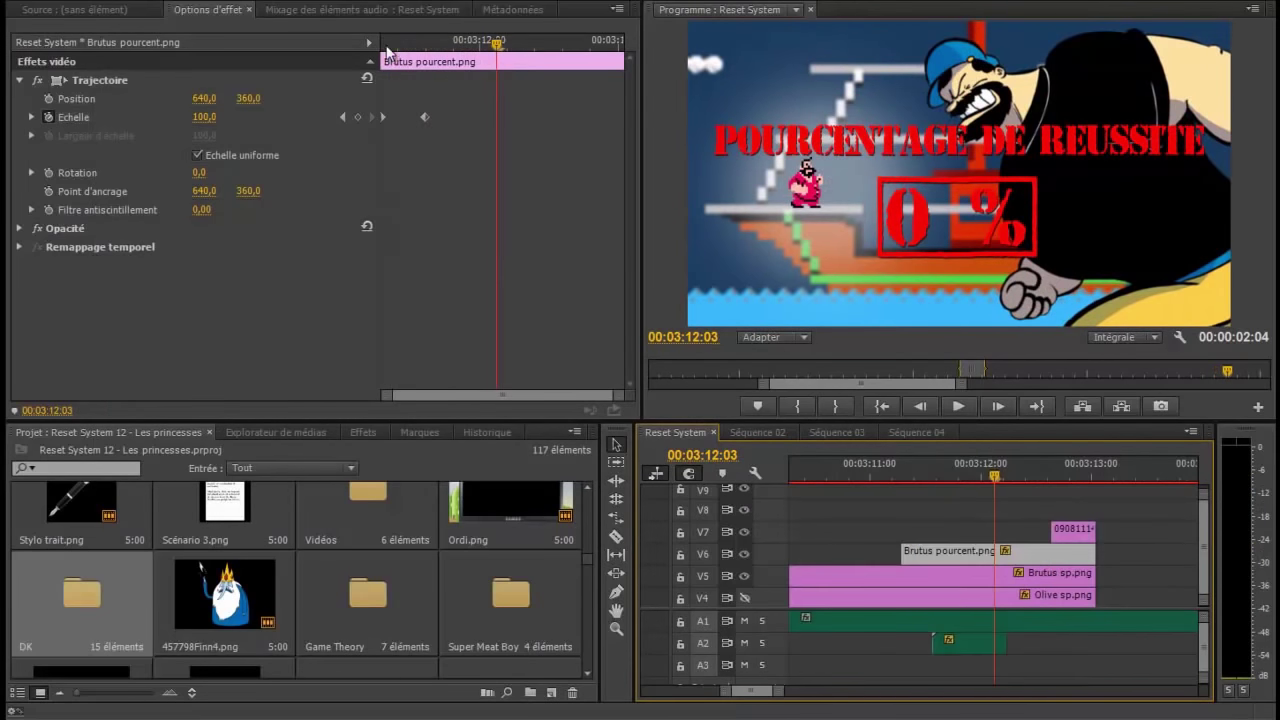
pyautogui.click(380, 43)
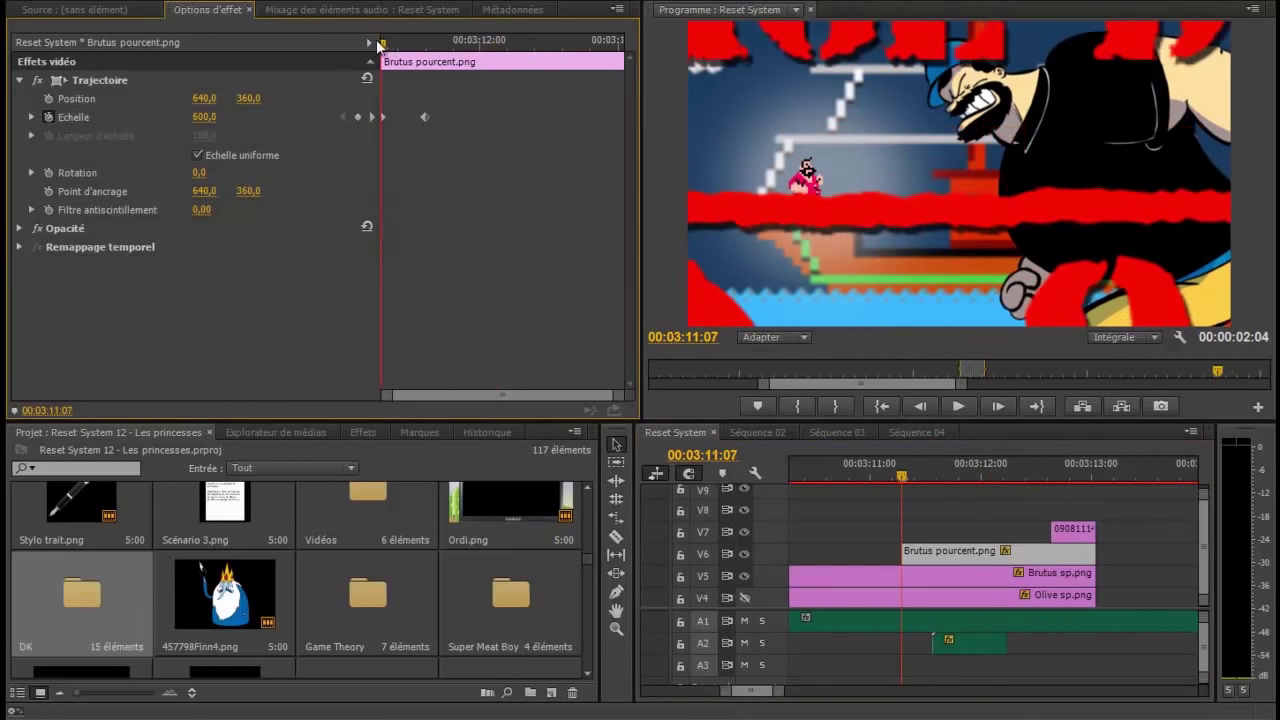
pyautogui.press('space')
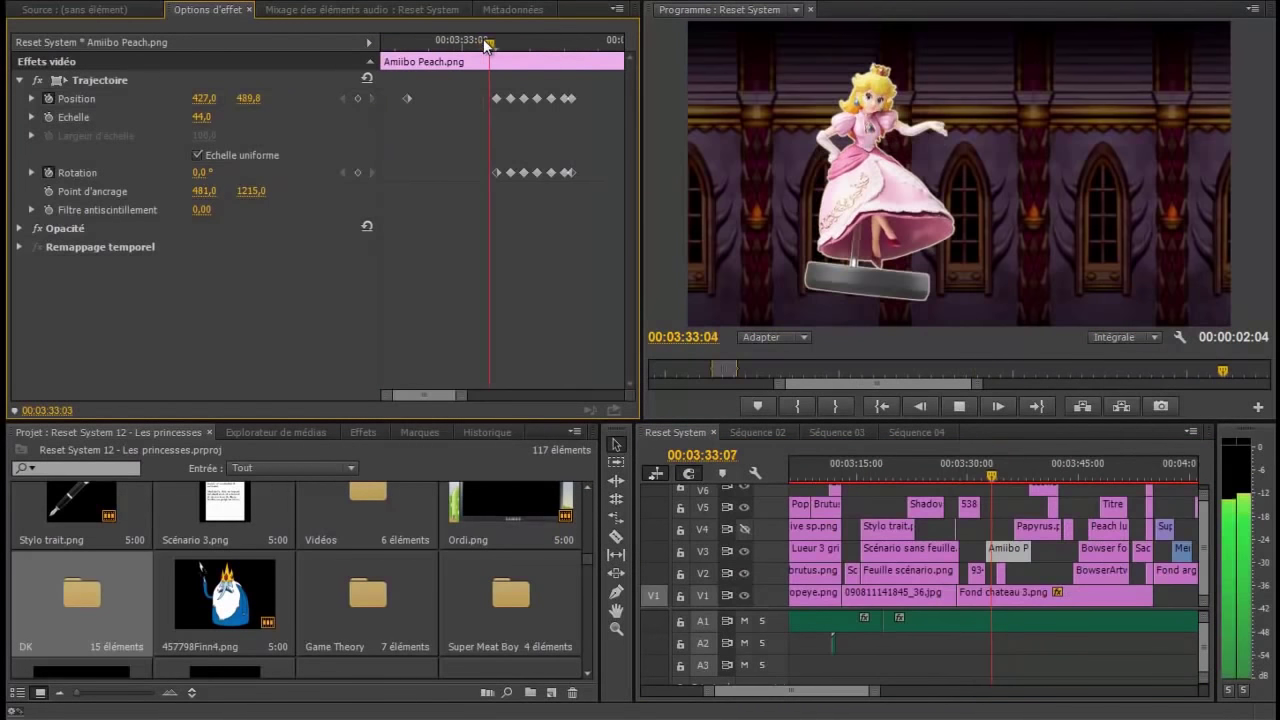
# - Examine the position and rotation keyframes of the Amiibo Peach.png clip by stepping through its wobble frame by frame
pyautogui.click(496, 43)
pyautogui.press('Right')
pyautogui.press('Right')
pyautogui.press('Right')
pyautogui.press('Right')
pyautogui.press('Right')
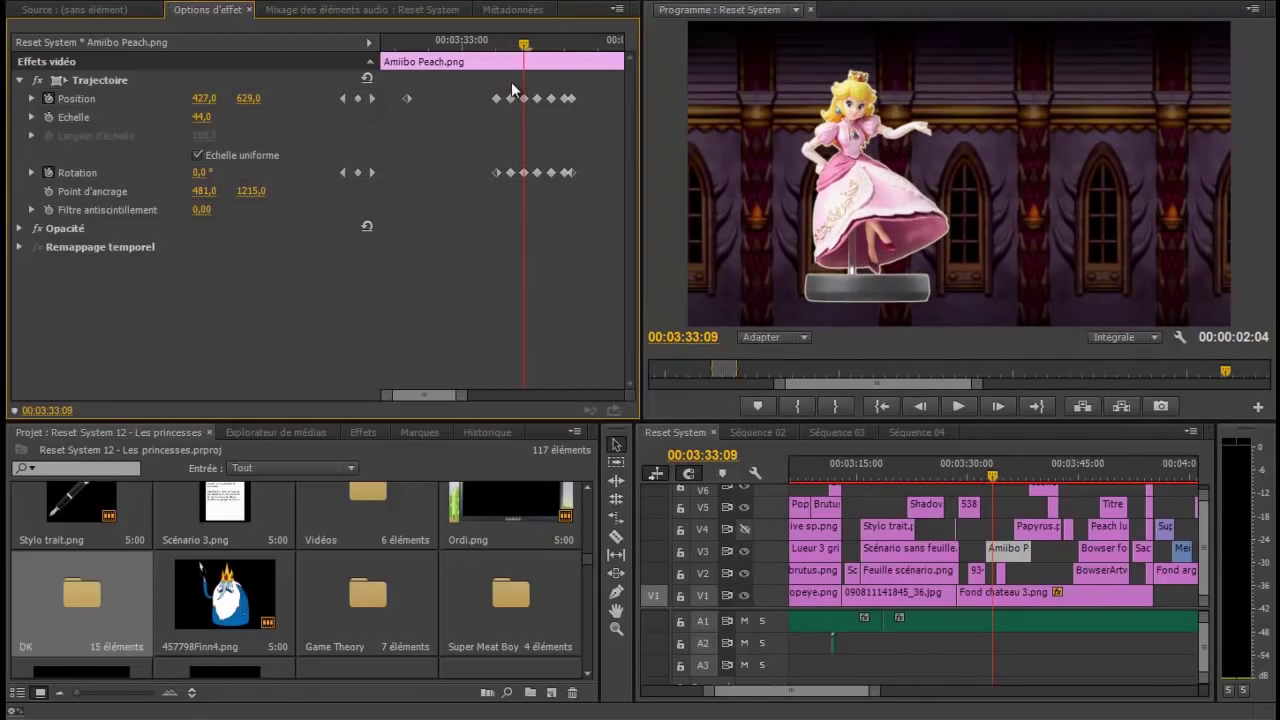
pyautogui.press('Right')
pyautogui.press('Right')
pyautogui.press('Right')
pyautogui.press('Right')
pyautogui.press('Right')
pyautogui.press('Right')
pyautogui.press('Right')
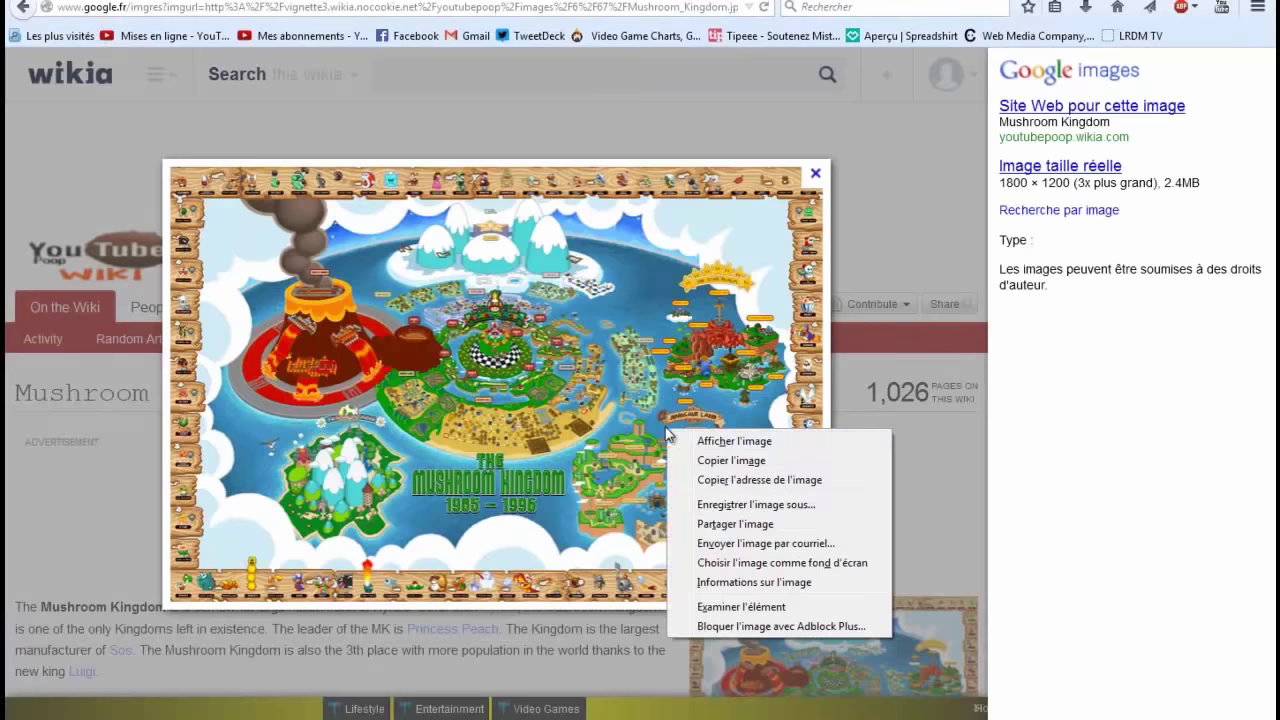
# - Copy the Mushroom Kingdom map from the browser and apply a brown-to-tan gradient map to it on Calque 2 of the papyrus in Photoshop
pyautogui.click(700, 461)
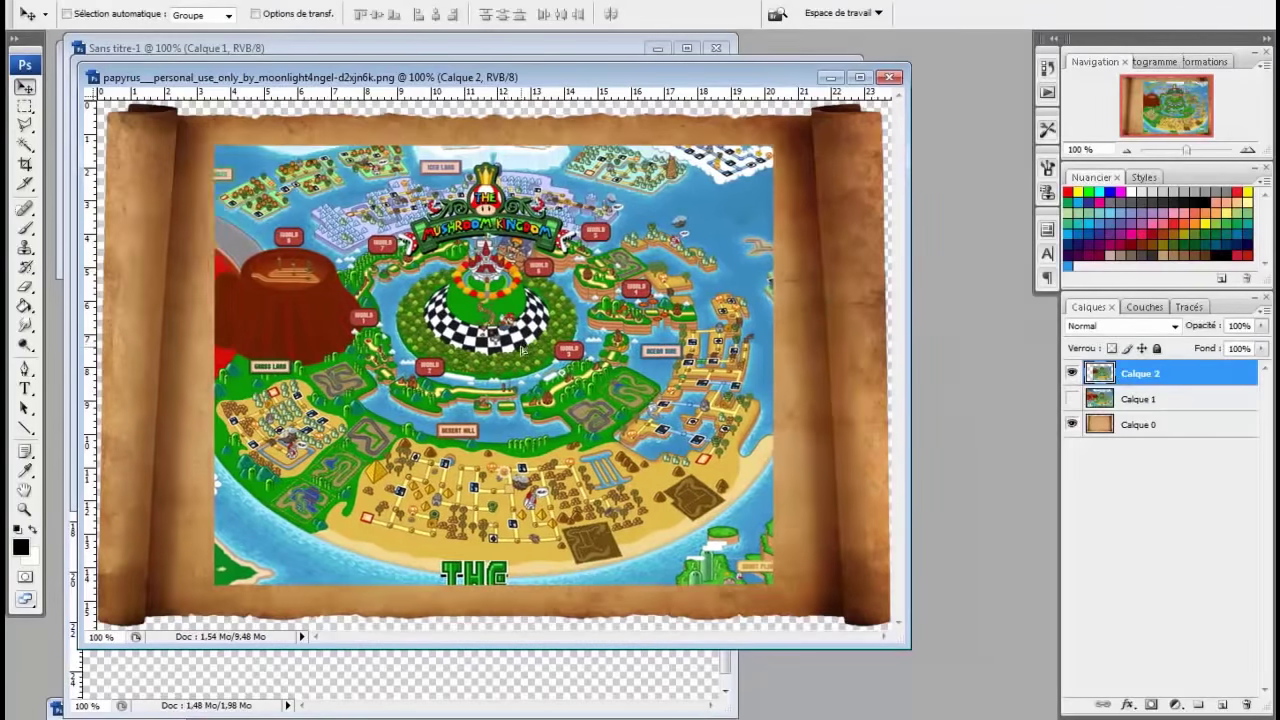
pyautogui.moveTo(160, 35)
pyautogui.click(374, 277)
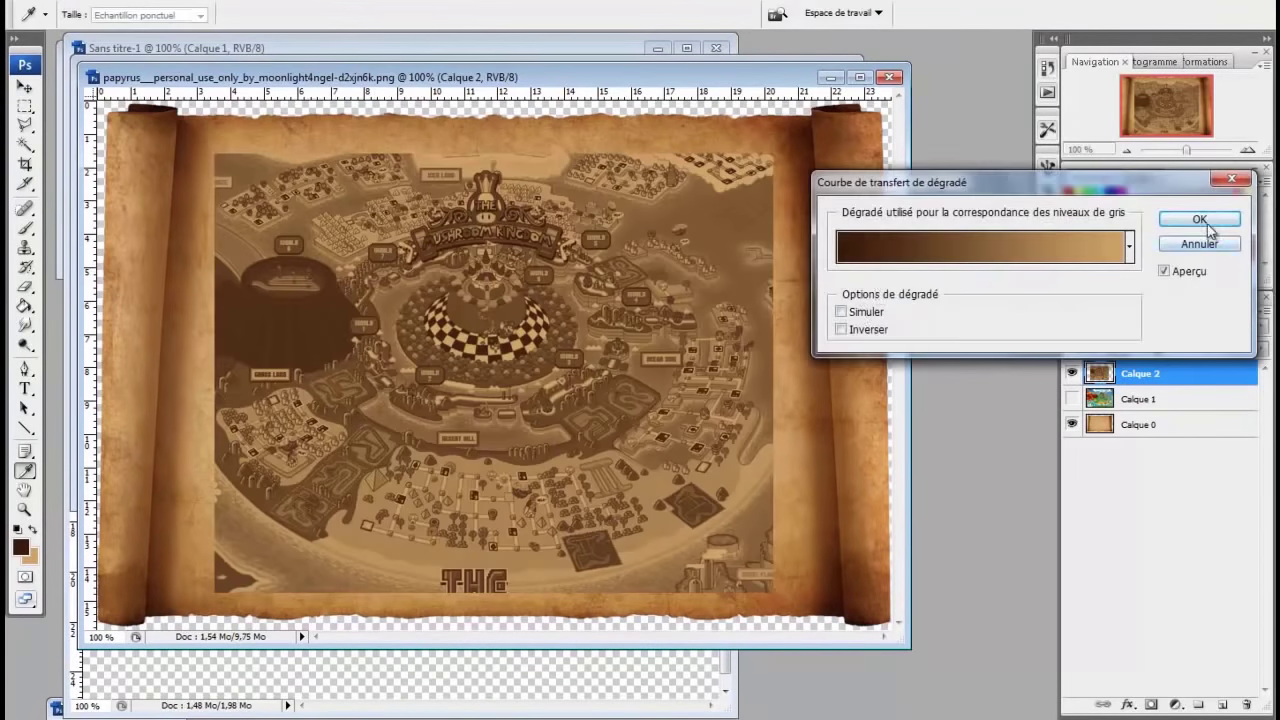
pyautogui.click(1206, 222)
# - Erase the map's hard edges on Calque 2 with a soft eraser so they blend into the papyrus
pyautogui.click(24, 286)
pyautogui.click(127, 15)
pyautogui.press('Return')
pyautogui.moveTo(432, 150)
pyautogui.mouseDown()
pyautogui.moveTo(795, 300)
pyautogui.moveTo(250, 590)
pyautogui.mouseUp()
pyautogui.moveTo(250, 590); pyautogui.dragTo(150, 200)
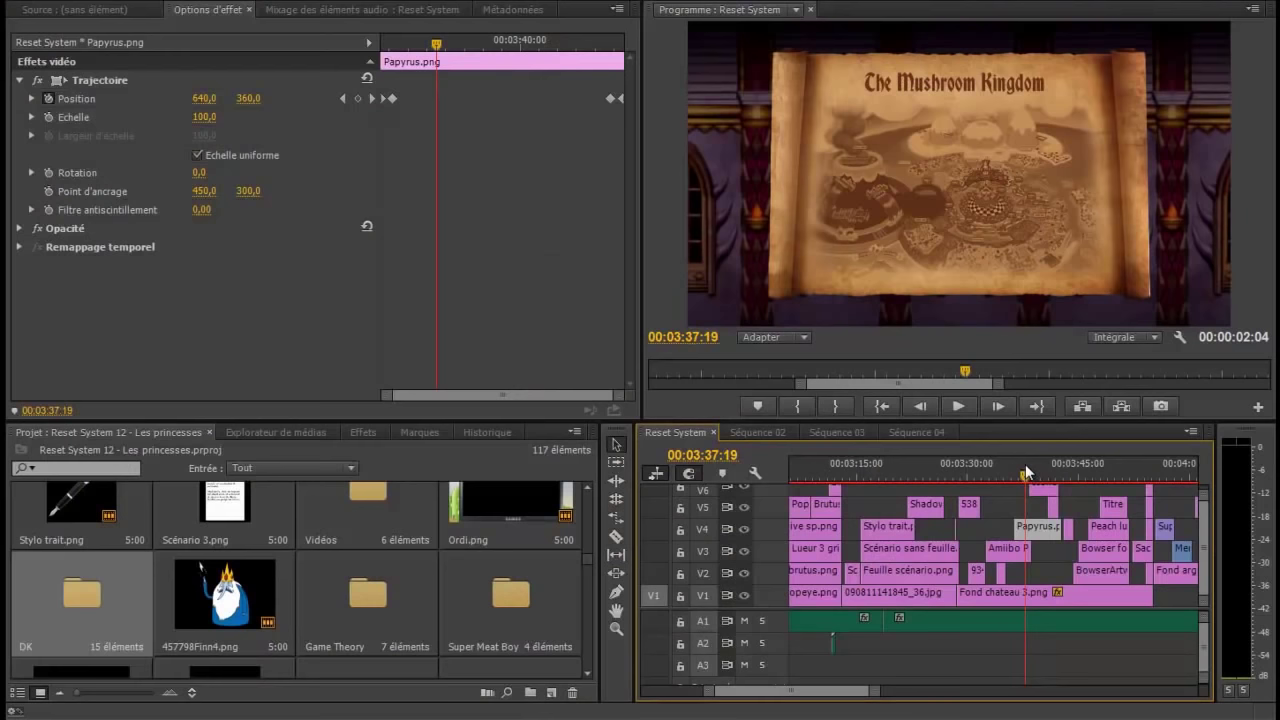
# - Switch to Premiere Pro, scrub through the Papyrus.png map scene, and play the Papy Champi press conference scene
pyautogui.moveTo(1025, 466); pyautogui.dragTo(1045, 467)
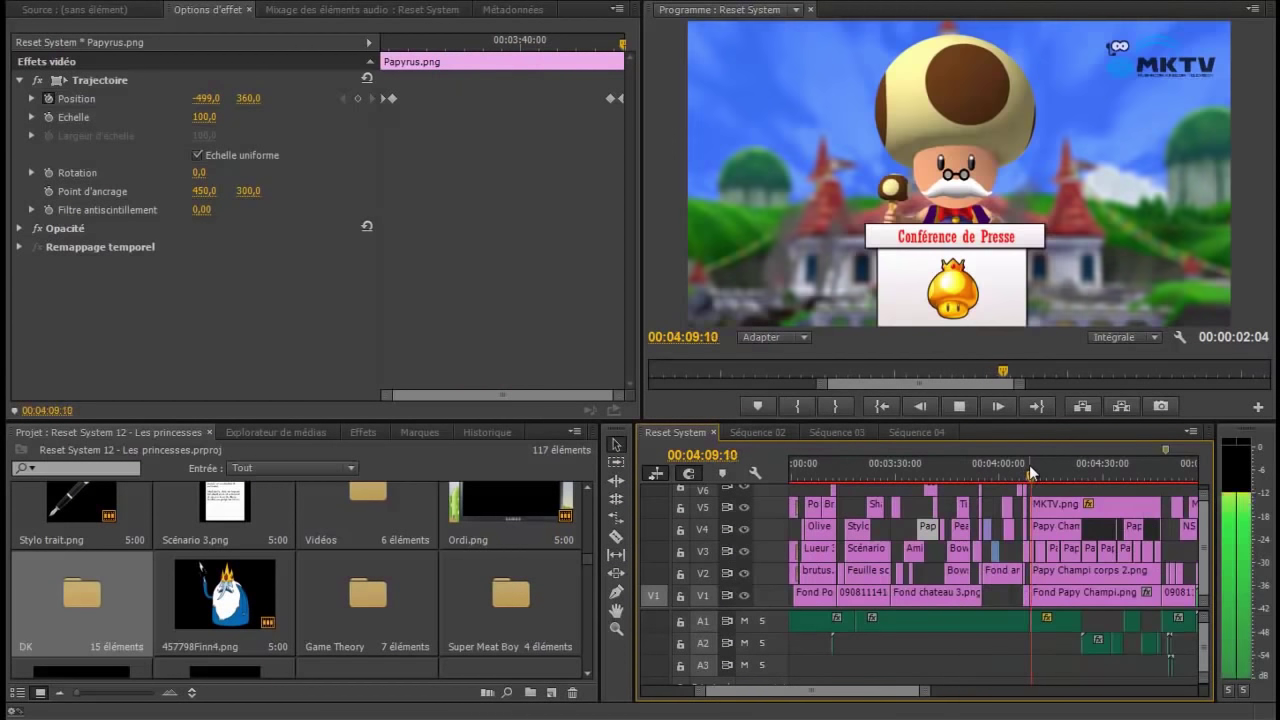
pyautogui.press('space')
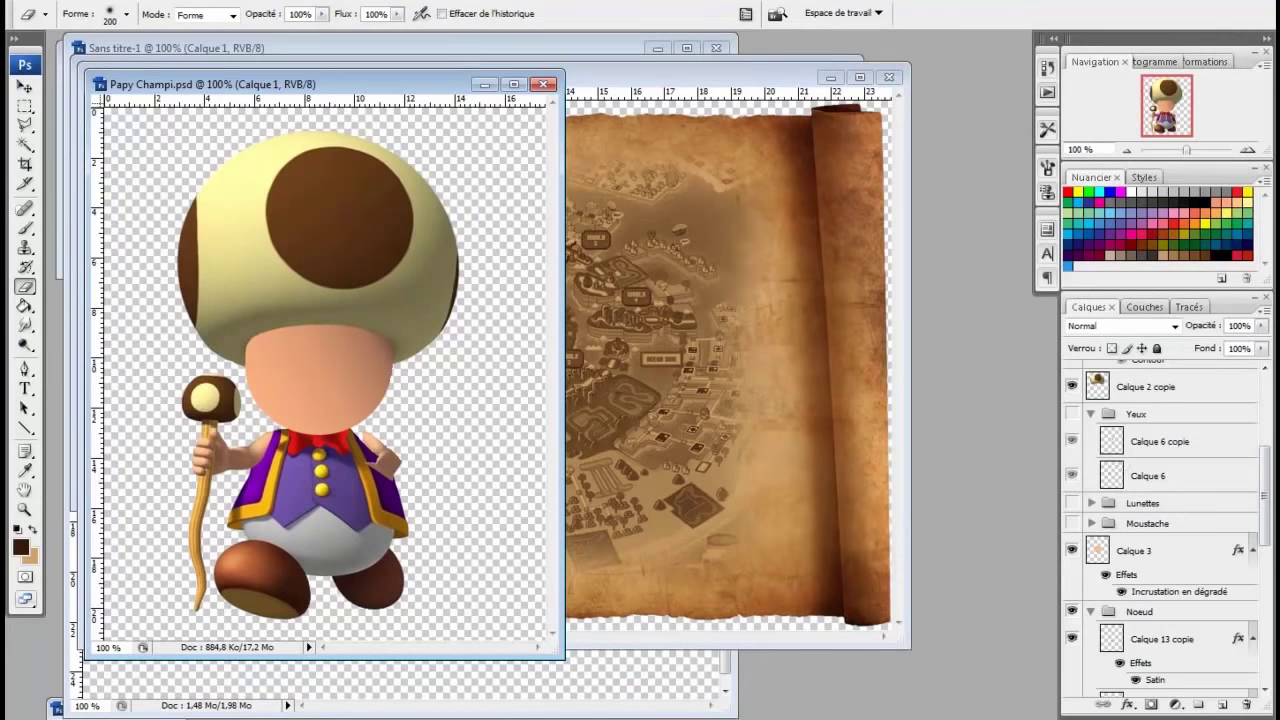
# - Show the Yeux, Lunettes and Moustache groups of Papy Champi.psd in Photoshop and toggle the visibility of the clothing layers below them
pyautogui.scroll(2, 1068, 530)
pyautogui.moveTo(1078, 615); pyautogui.dragTo(1075, 634)
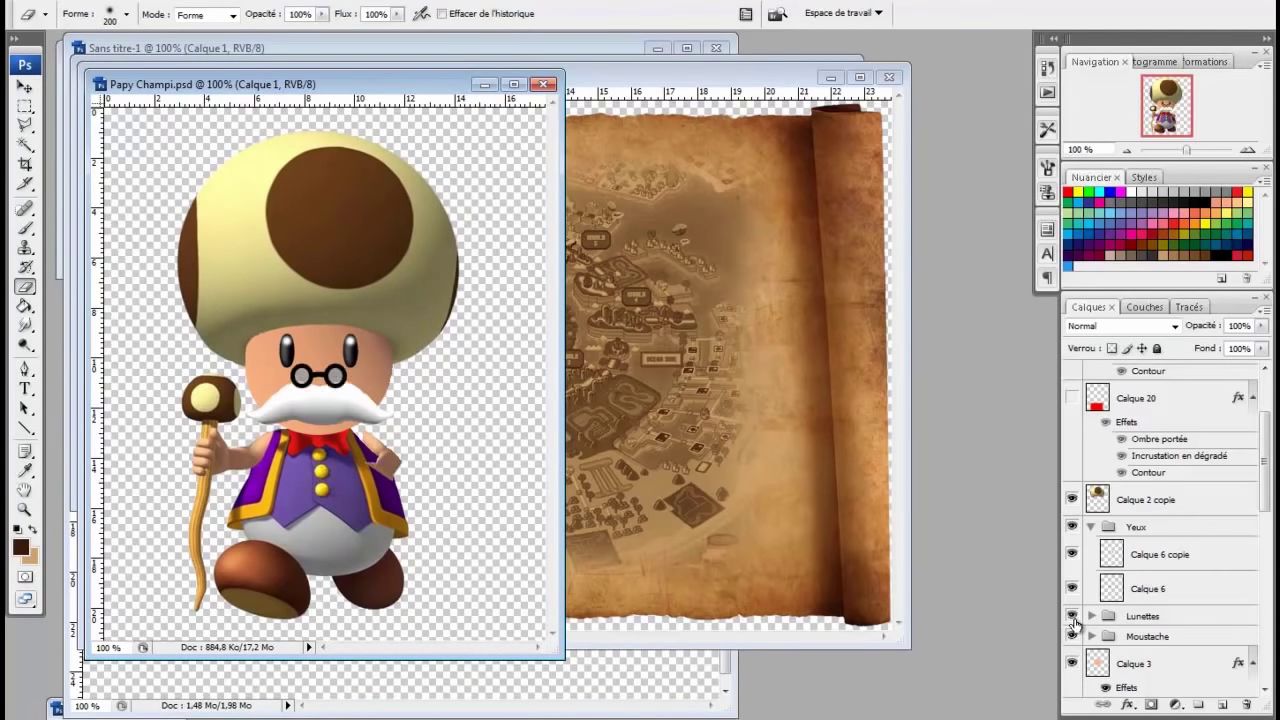
pyautogui.scroll(-5, 1074, 600)
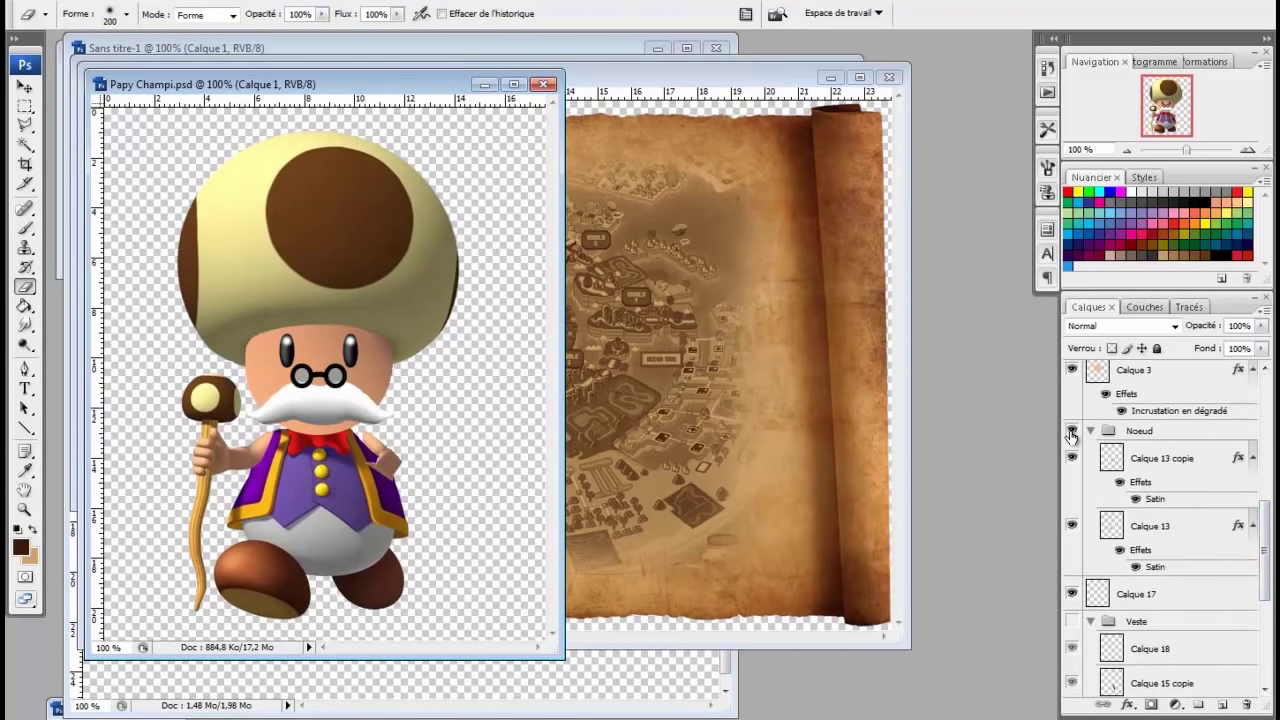
pyautogui.moveTo(1267, 530); pyautogui.dragTo(1267, 598)
pyautogui.click(1072, 397)
pyautogui.click(1072, 623)
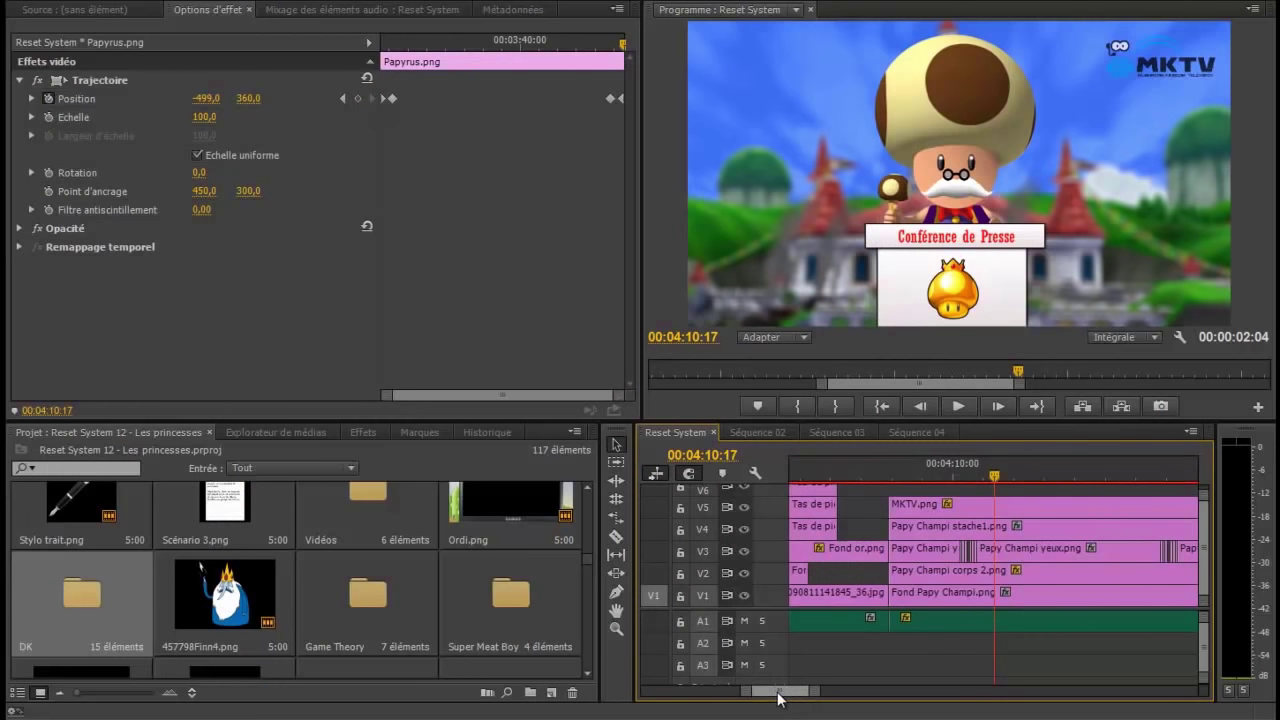
# - Go to the Papy Champi press conference around 00:04:24 and step frame by frame through the alternating moustache clips on V4
pyautogui.moveTo(779, 697); pyautogui.dragTo(786, 695)
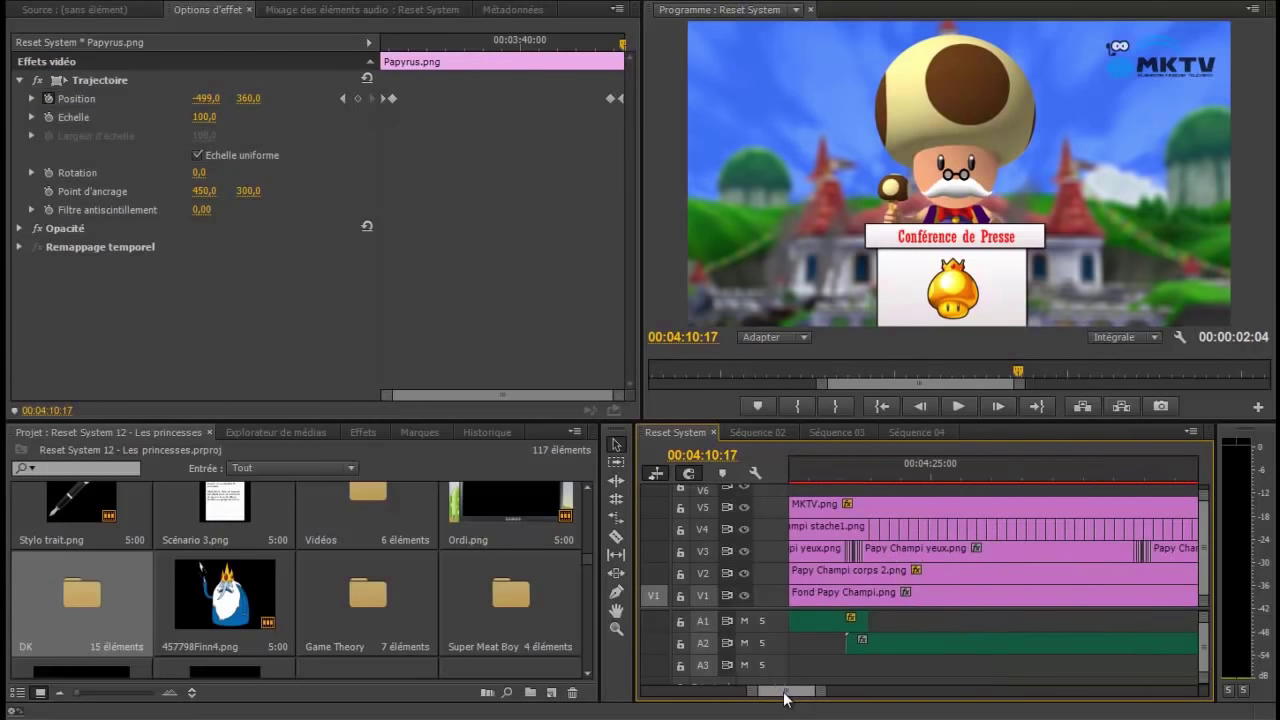
pyautogui.click(866, 458)
pyautogui.press('Right')
pyautogui.press('Right')
pyautogui.press('Right')
pyautogui.press('Right')
pyautogui.press('Right')
pyautogui.press('Right')
pyautogui.press('Right')
pyautogui.press('Right')
pyautogui.press('Right')
pyautogui.press('Right')
pyautogui.press('Right')
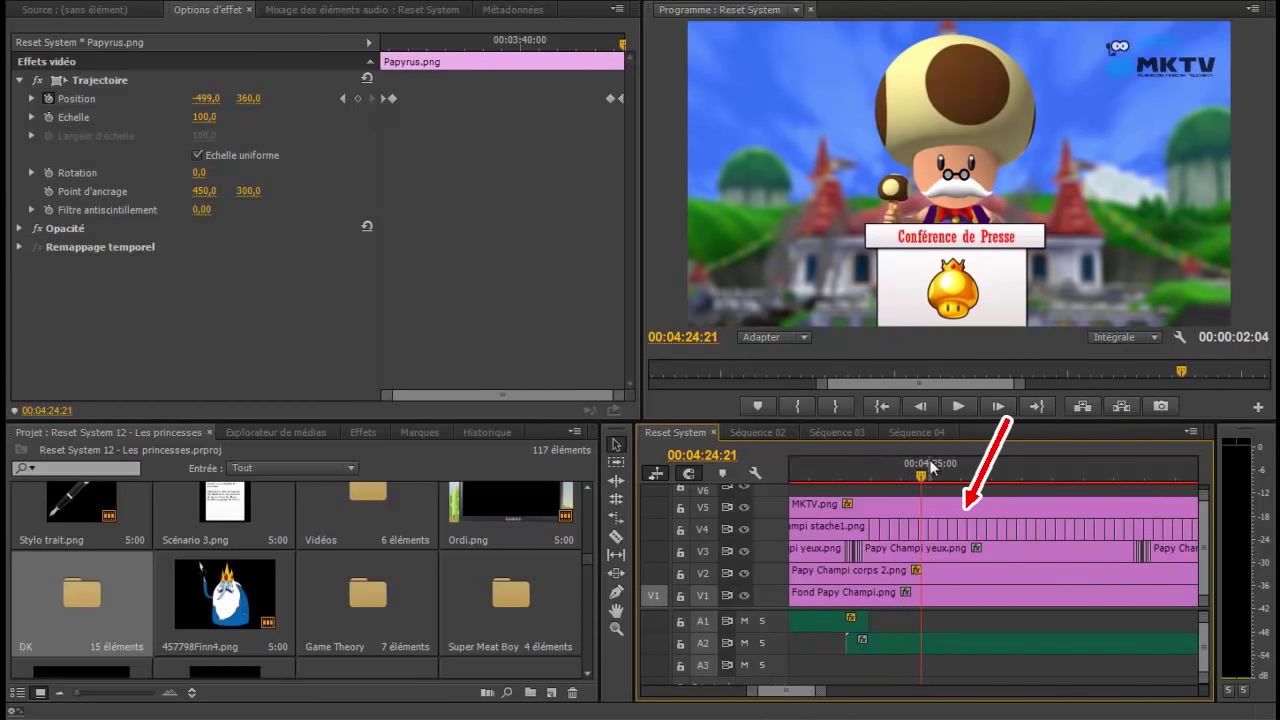
# - Scrub through the Papy Champi scene and show the scale setting of the MKTV.png logo clip
pyautogui.moveTo(924, 474); pyautogui.dragTo(997, 480)
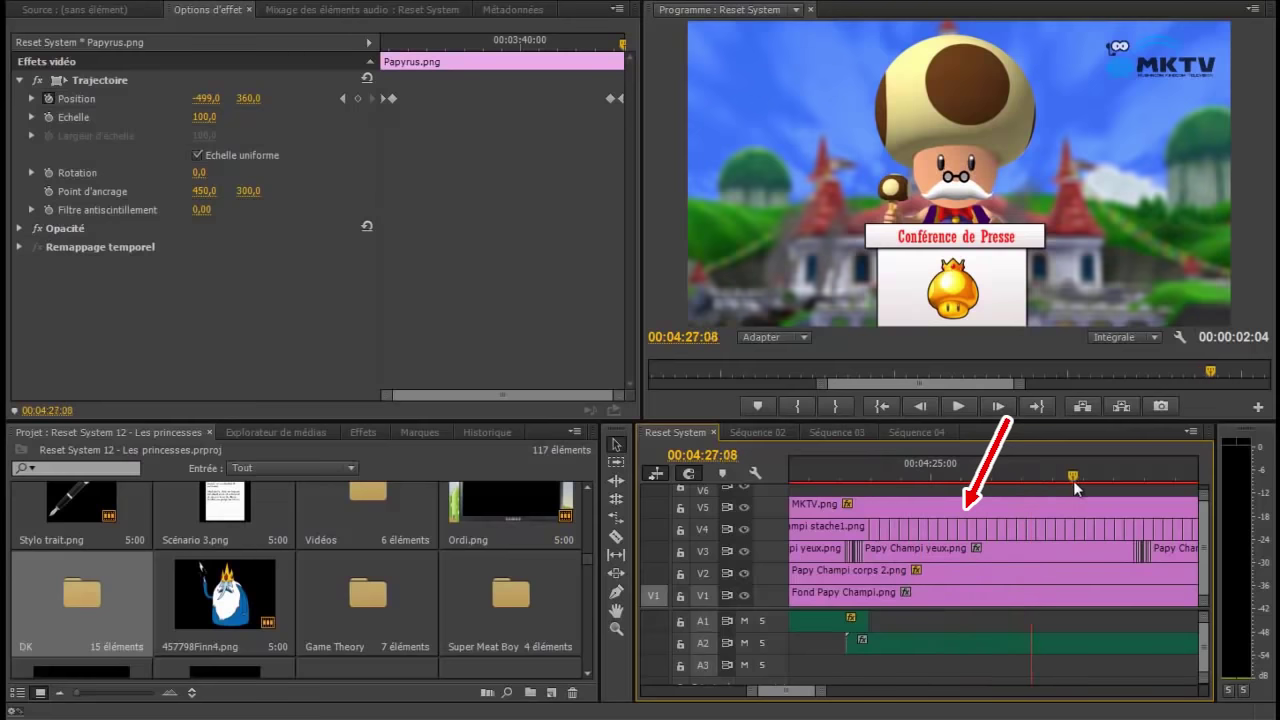
pyautogui.moveTo(1076, 487); pyautogui.dragTo(1002, 483)
pyautogui.click(866, 474)
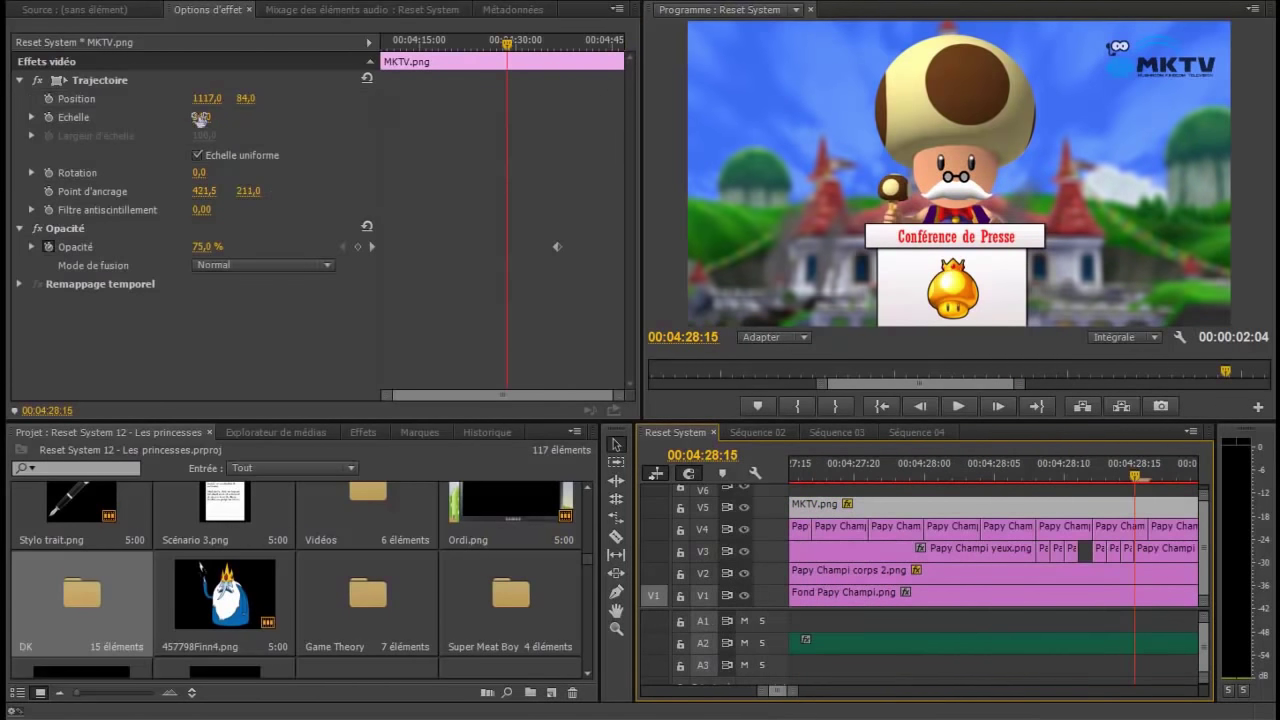
pyautogui.moveTo(200, 117); pyautogui.dragTo(137, 117)
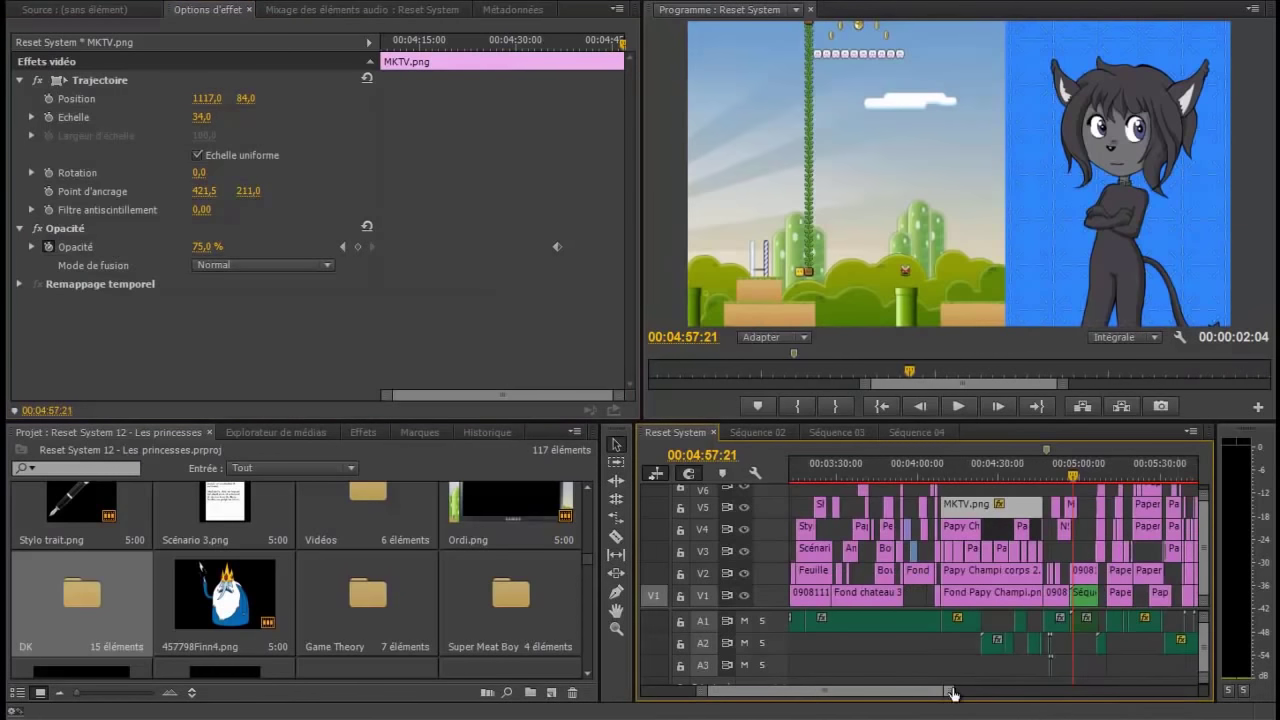
pyautogui.moveTo(952, 694); pyautogui.dragTo(890, 693)
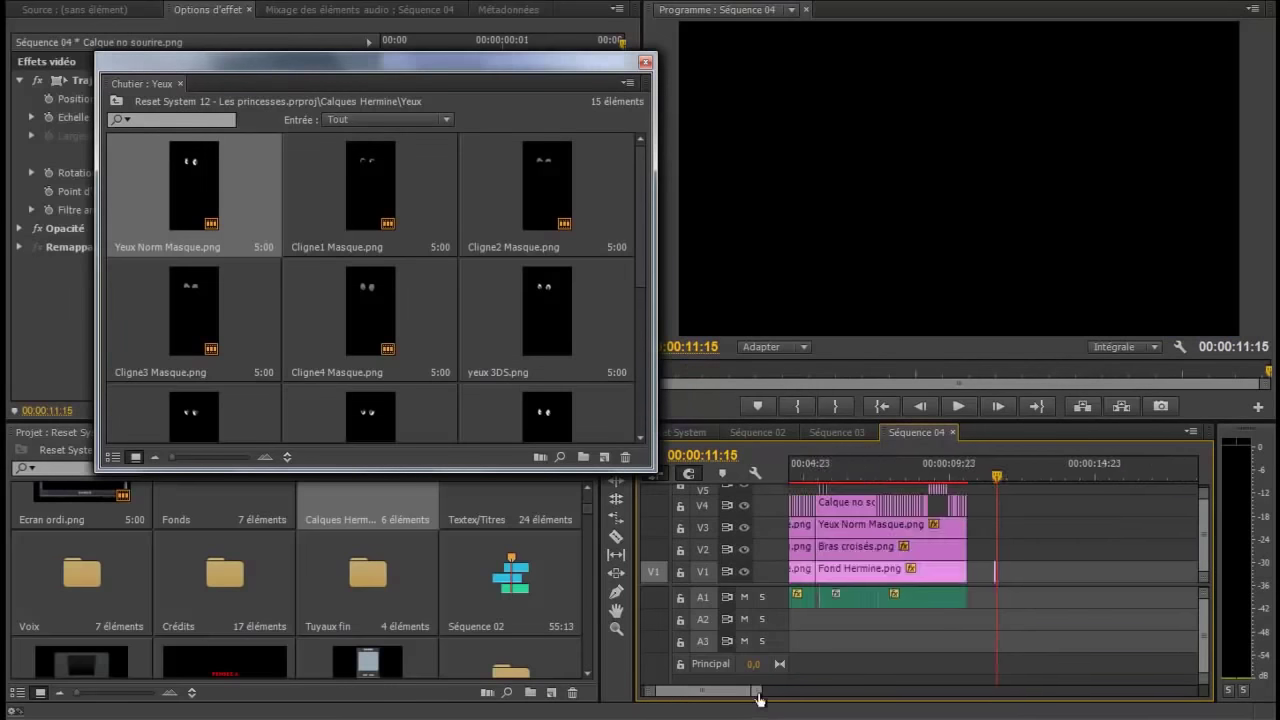
# - Paste a long run of short Calque no sourire.png mouth clips in Séquence 04 and place them on track V4
pyautogui.moveTo(758, 698); pyautogui.dragTo(703, 700)
pyautogui.hotkey('ctrl', 'v')
pyautogui.hotkey('ctrl', 'v')
pyautogui.hotkey('ctrl', 'v')
pyautogui.hotkey('ctrl', 'v')
pyautogui.hotkey('ctrl', 'v')
pyautogui.hotkey('ctrl', 'v')
pyautogui.hotkey('ctrl', 'v')
pyautogui.hotkey('ctrl', 'v')
pyautogui.hotkey('ctrl', 'v')
pyautogui.hotkey('ctrl', 'v')
pyautogui.hotkey('ctrl', 'v')
pyautogui.hotkey('ctrl', 'v')
pyautogui.hotkey('ctrl', 'v')
pyautogui.hotkey('ctrl', 'v')
pyautogui.hotkey('ctrl', 'v')
pyautogui.hotkey('ctrl', 'v')
pyautogui.hotkey('ctrl', 'v')
pyautogui.hotkey('ctrl', 'v')
pyautogui.hotkey('ctrl', 'v')
pyautogui.hotkey('ctrl', 'v')
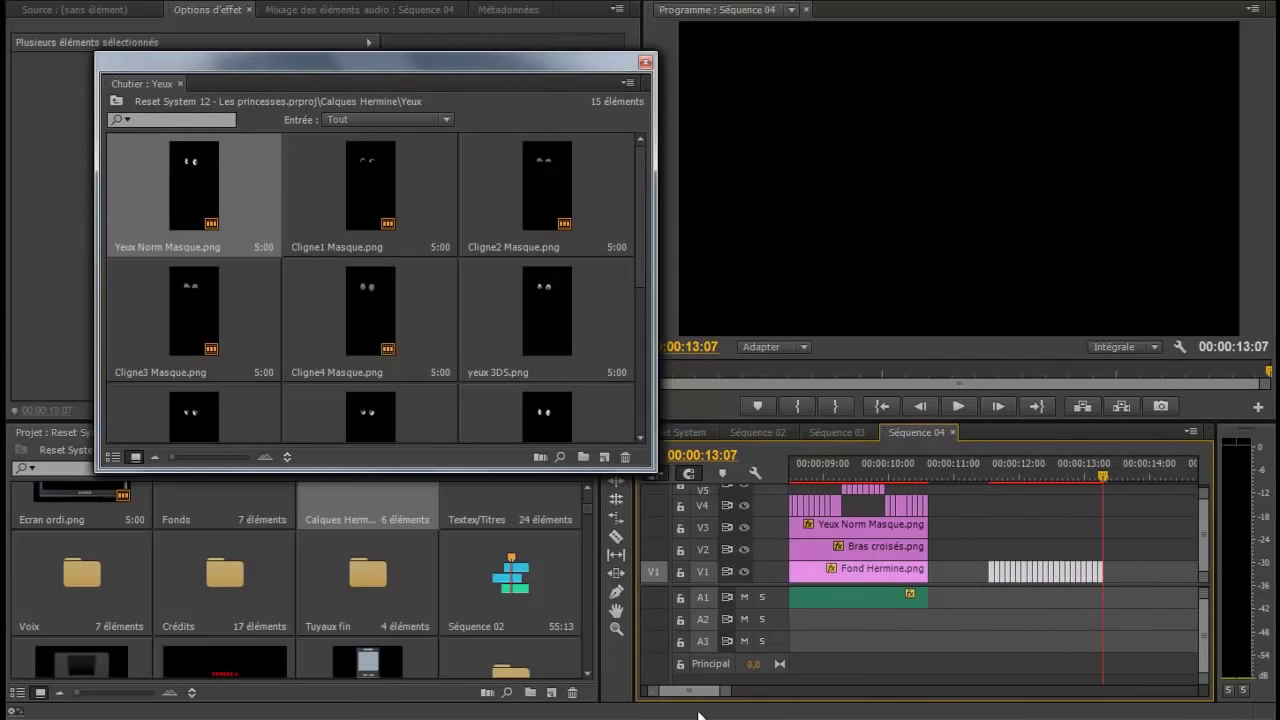
pyautogui.moveTo(953, 571); pyautogui.dragTo(822, 506)
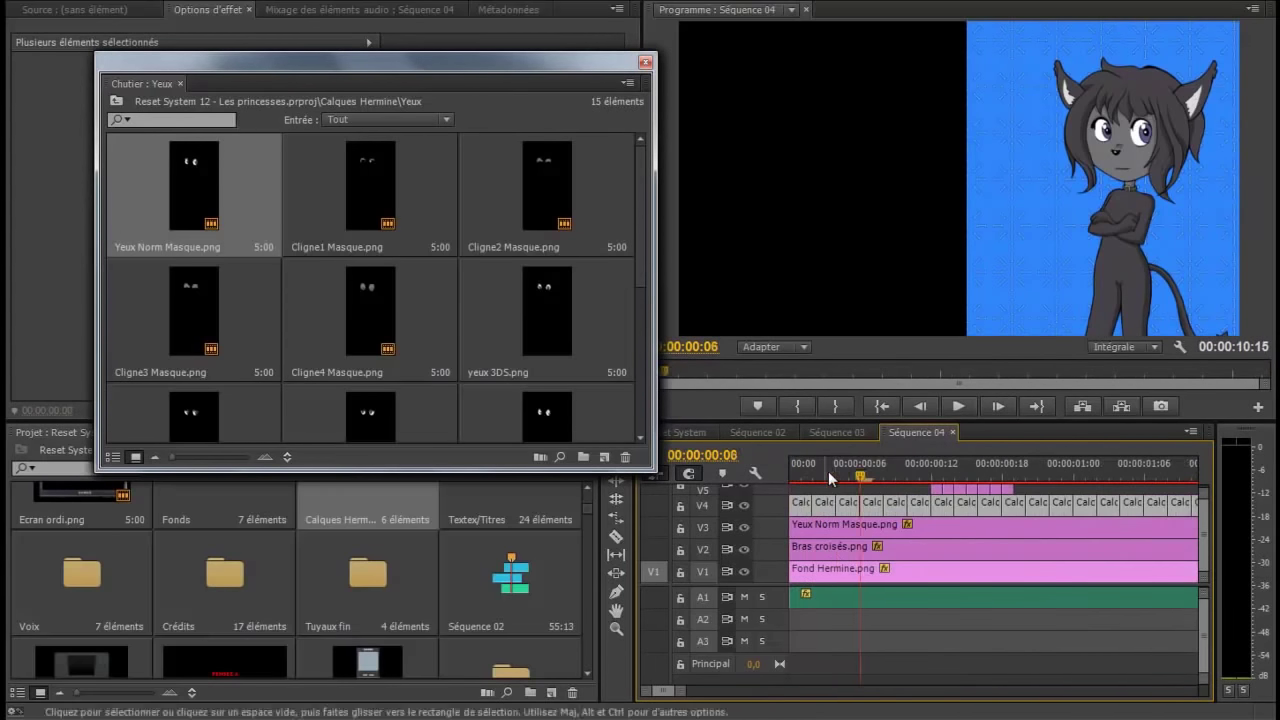
# - Open the Bouche bin and replace closed-mouth clips on V4 near 00:00:00:07 and 00:00:00:10 with Calque O.png and Calque AN.png
pyautogui.click(533, 277)
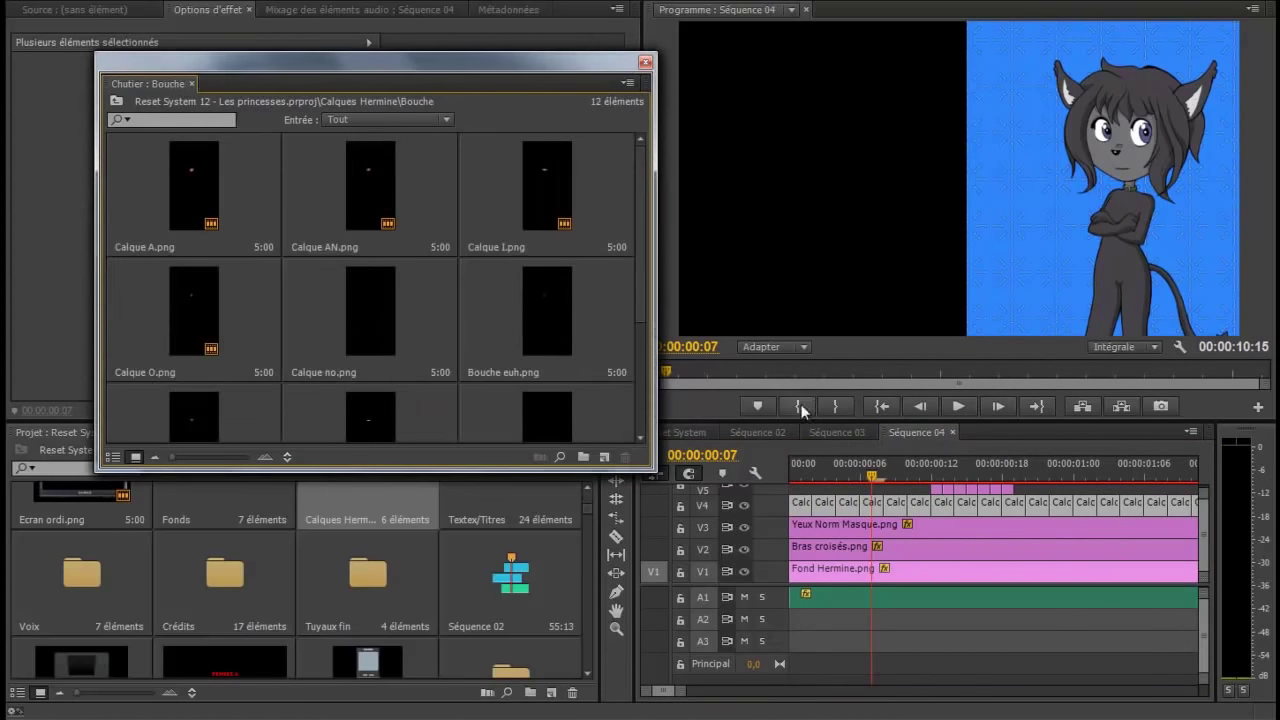
pyautogui.click(866, 461)
pyautogui.moveTo(194, 310); pyautogui.dragTo(872, 505)
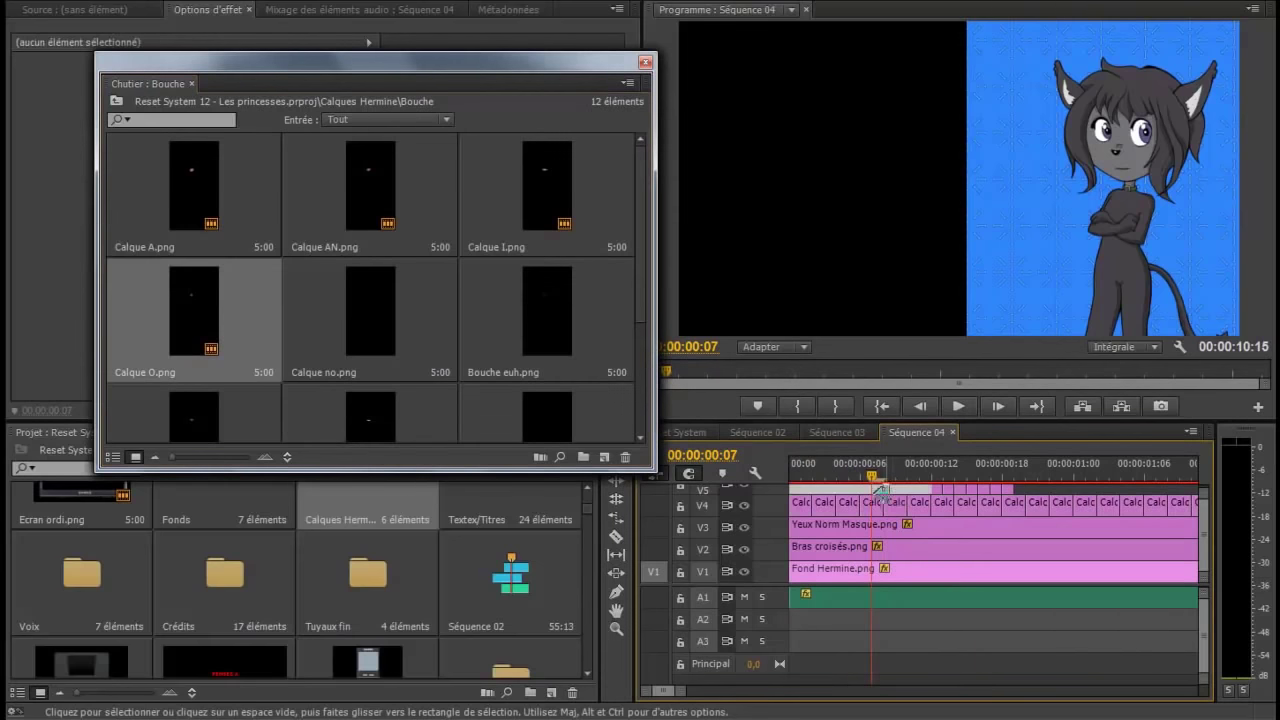
pyautogui.click(845, 465)
pyautogui.press('space')
pyautogui.press('space')
pyautogui.moveTo(370, 190); pyautogui.dragTo(918, 505)
# - Replace the closed-mouth clips on V4 between about 00:00:00:22 and 00:00:01:05 with Calque O.png, Calque A.png and Calque O.png
pyautogui.click(837, 474)
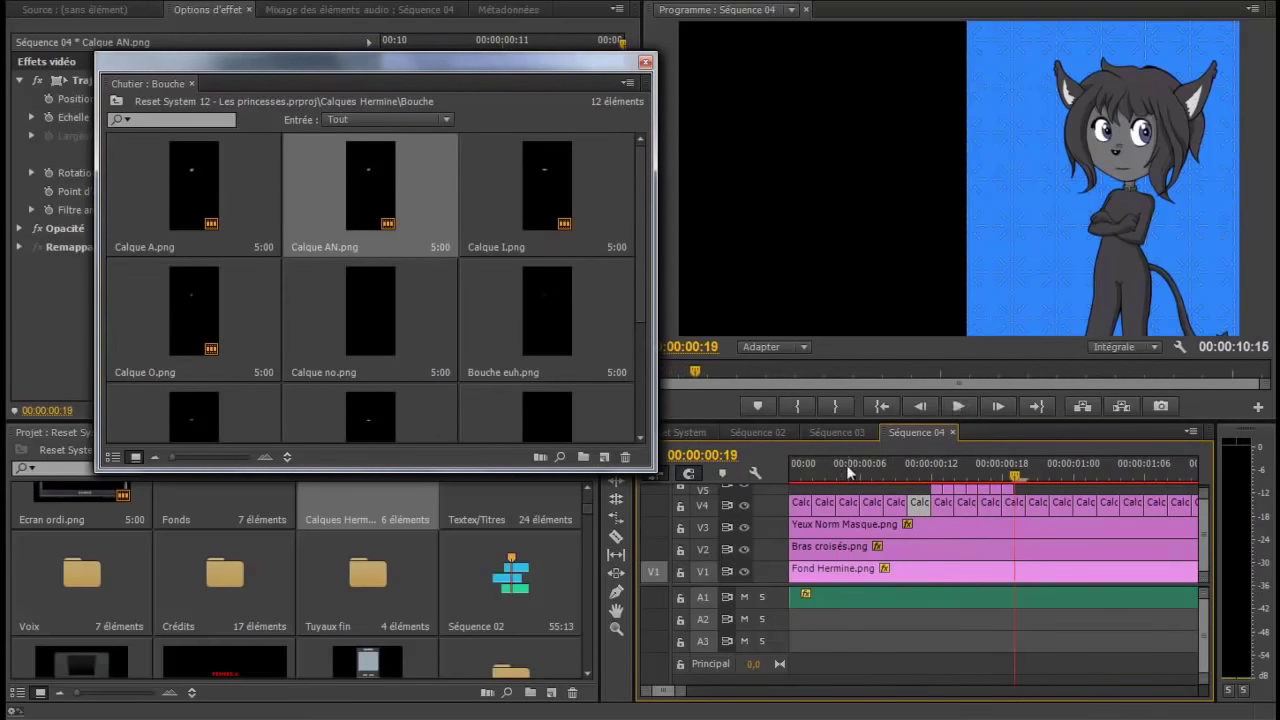
pyautogui.press('Right')
pyautogui.press('Right')
pyautogui.press('Right')
pyautogui.press('Right')
pyautogui.moveTo(194, 310); pyautogui.dragTo(1062, 508)
pyautogui.moveTo(194, 190); pyautogui.dragTo(1084, 507)
pyautogui.press('Right')
pyautogui.press('Right')
pyautogui.press('Right')
pyautogui.press('Right')
pyautogui.press('Right')
pyautogui.moveTo(194, 310); pyautogui.dragTo(1135, 505)
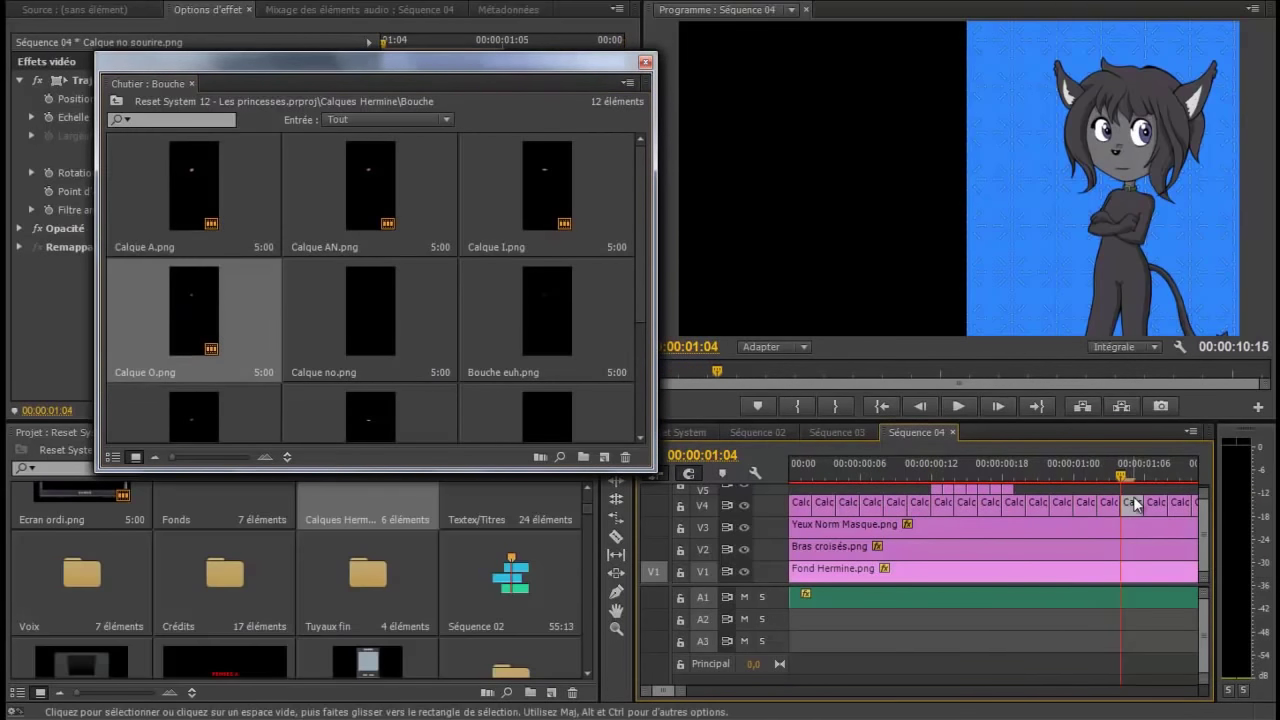
# - Step frame by frame through Hermine's mouth clips on V4 from 00:00:01:04 to 00:00:01:16
pyautogui.doubleClick(1128, 500)
pyautogui.press('Right')
pyautogui.press('Right')
pyautogui.press('Right')
pyautogui.press('Right')
pyautogui.press('Right')
pyautogui.press('Right')
pyautogui.press('Right')
pyautogui.moveTo(676, 690); pyautogui.dragTo(663, 690)
pyautogui.click(903, 472)
pyautogui.click(1012, 505)
pyautogui.press('Right')
pyautogui.press('Right')
pyautogui.press('Right')
pyautogui.press('Right')
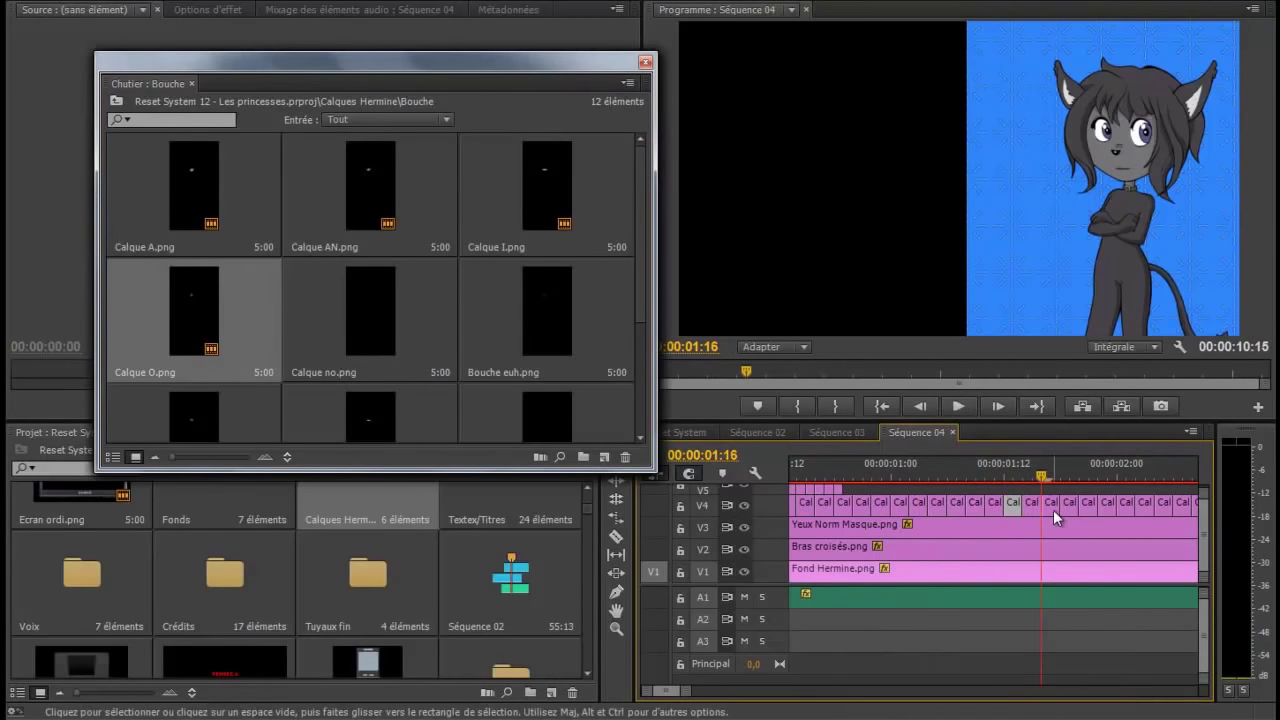
# - Continue the lip sync on V4 after 00:00:01:16, placing Calque A.png over the closed-mouth clip near 00:00:01:19
pyautogui.click(1053, 510)
pyautogui.press('Right')
pyautogui.press('Right')
pyautogui.press('Right')
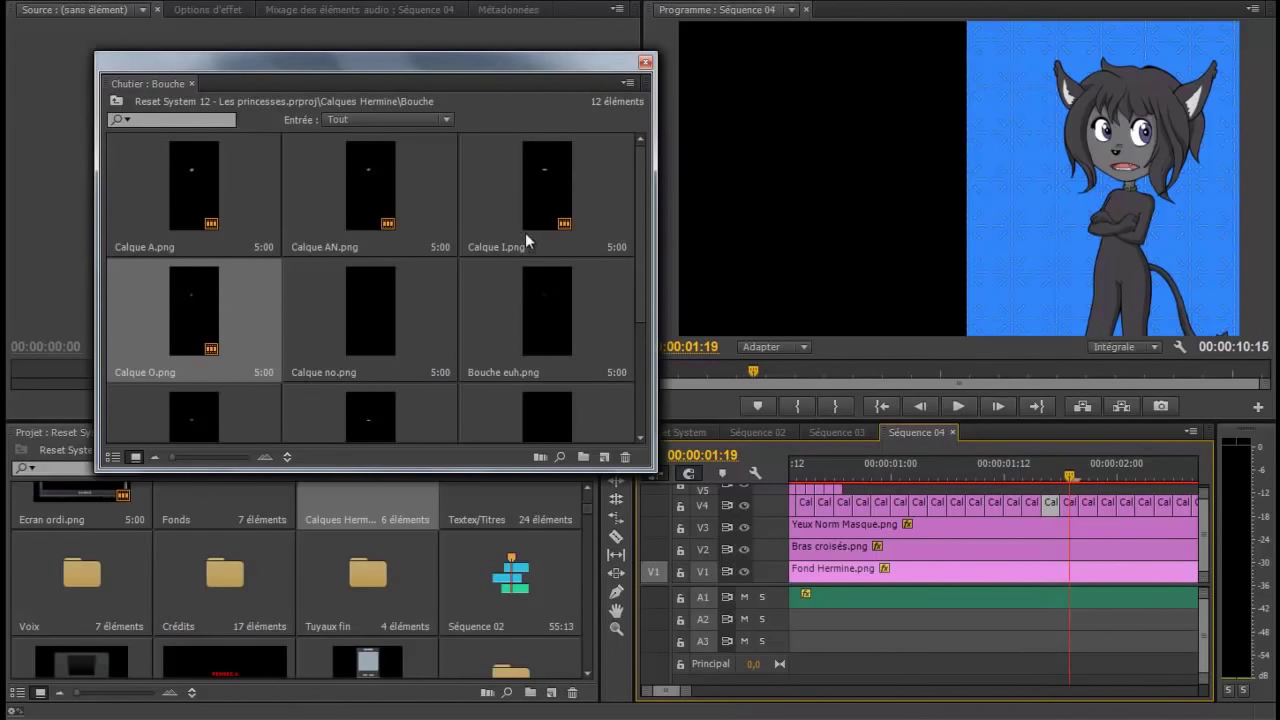
pyautogui.click(270, 198)
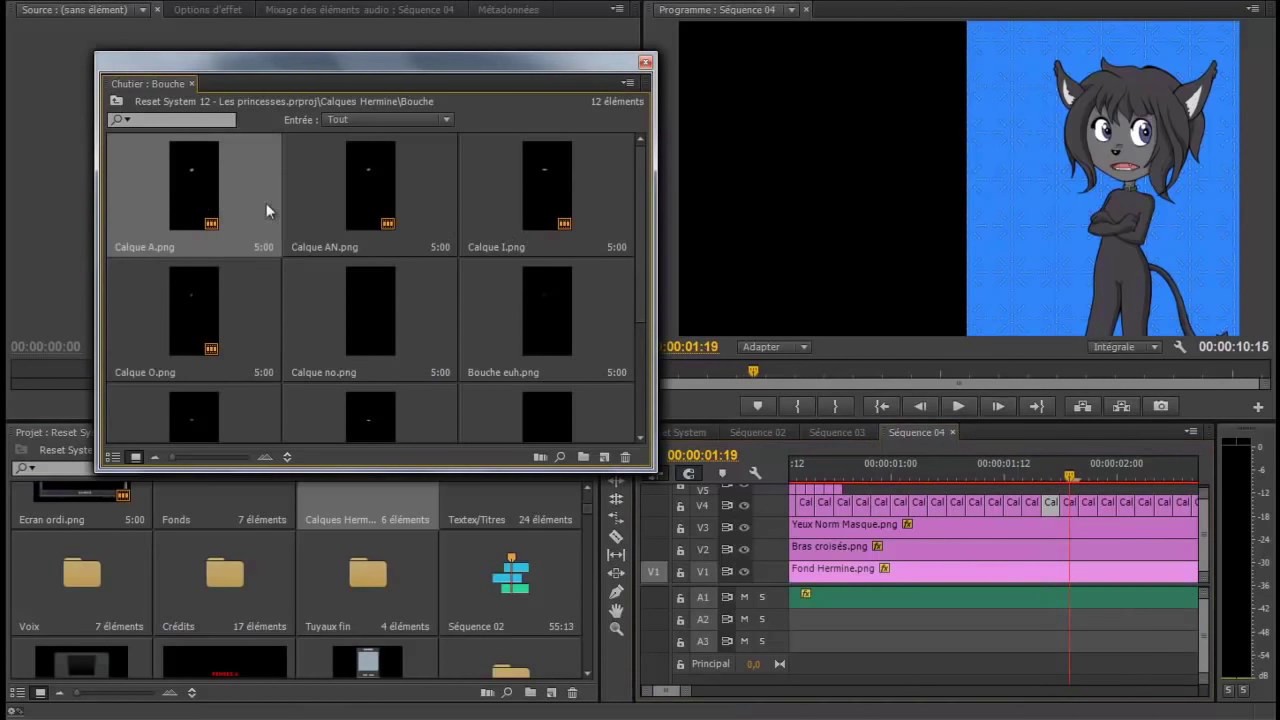
pyautogui.click(1068, 505)
pyautogui.press('space')
pyautogui.press('space')
# - Replace the V4 mouth clips near 00:00:01:23 and 00:00:02:03 with Calque O.png and Calque A.png, advancing to 00:00:02:09
pyautogui.click(262, 322)
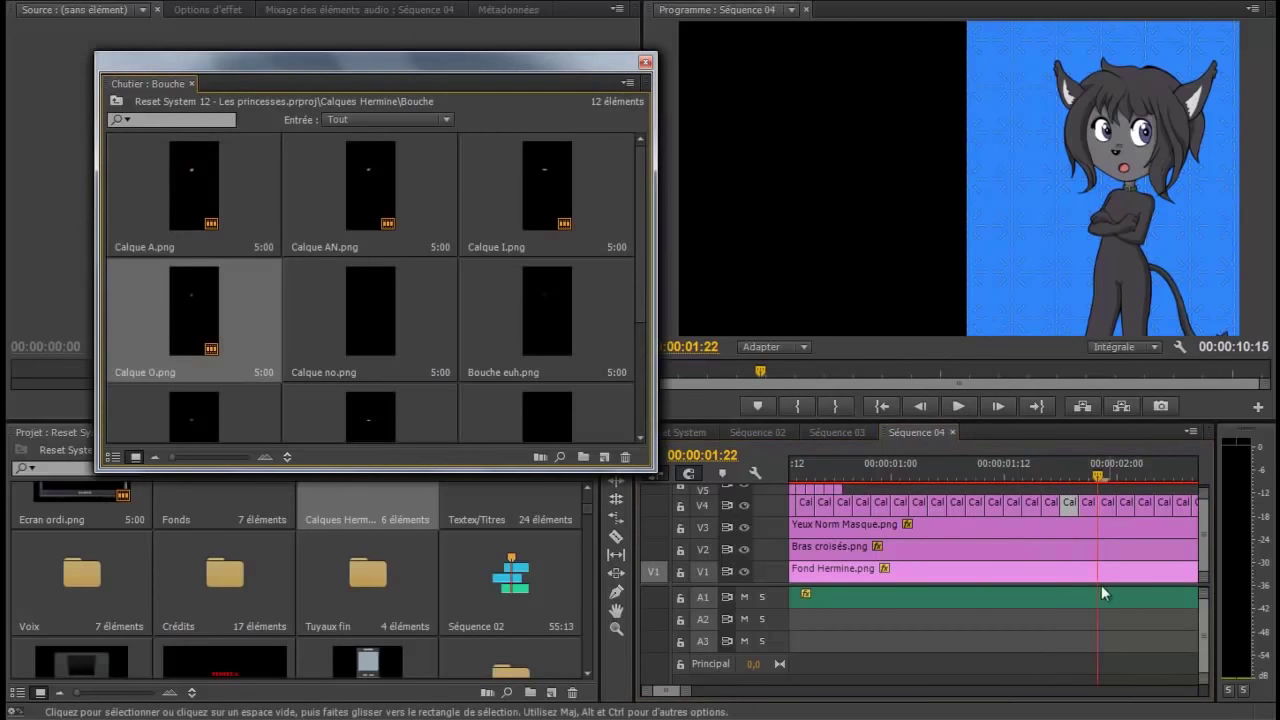
pyautogui.click(1106, 506)
pyautogui.press('space')
pyautogui.click(253, 181)
pyautogui.click(1144, 505)
pyautogui.press('Right')
pyautogui.press('Right')
pyautogui.press('Right')
pyautogui.press('Right')
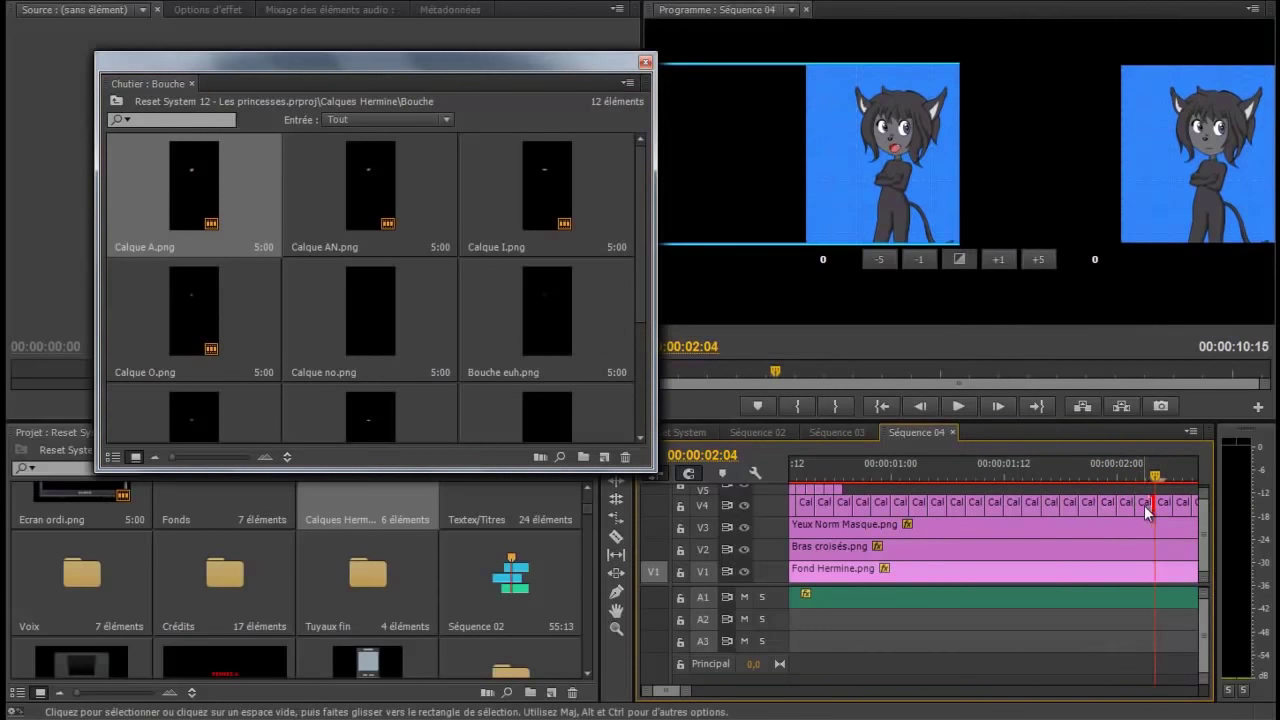
pyautogui.press('Right')
pyautogui.press('Right')
pyautogui.press('Right')
# - Play Séquence 04 from the start to check Hermine's lip sync
pyautogui.moveTo(682, 690); pyautogui.dragTo(654, 690)
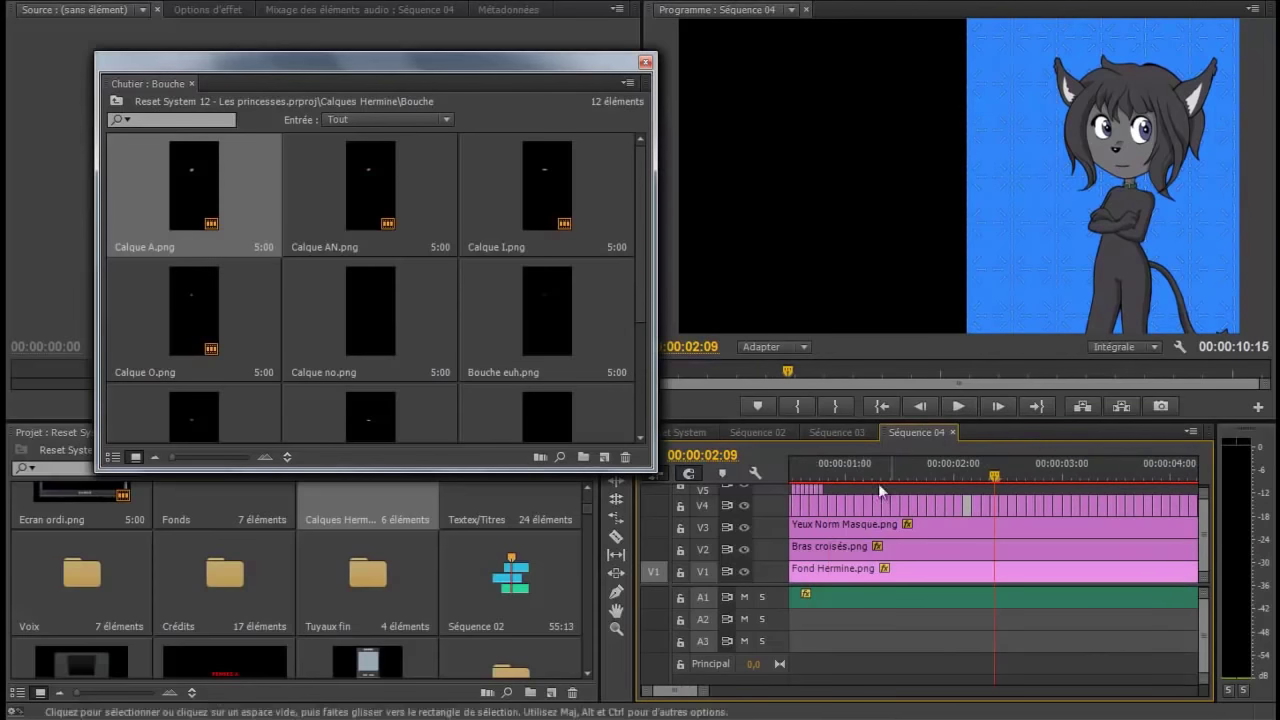
pyautogui.moveTo(868, 470); pyautogui.dragTo(790, 466)
pyautogui.press('space')
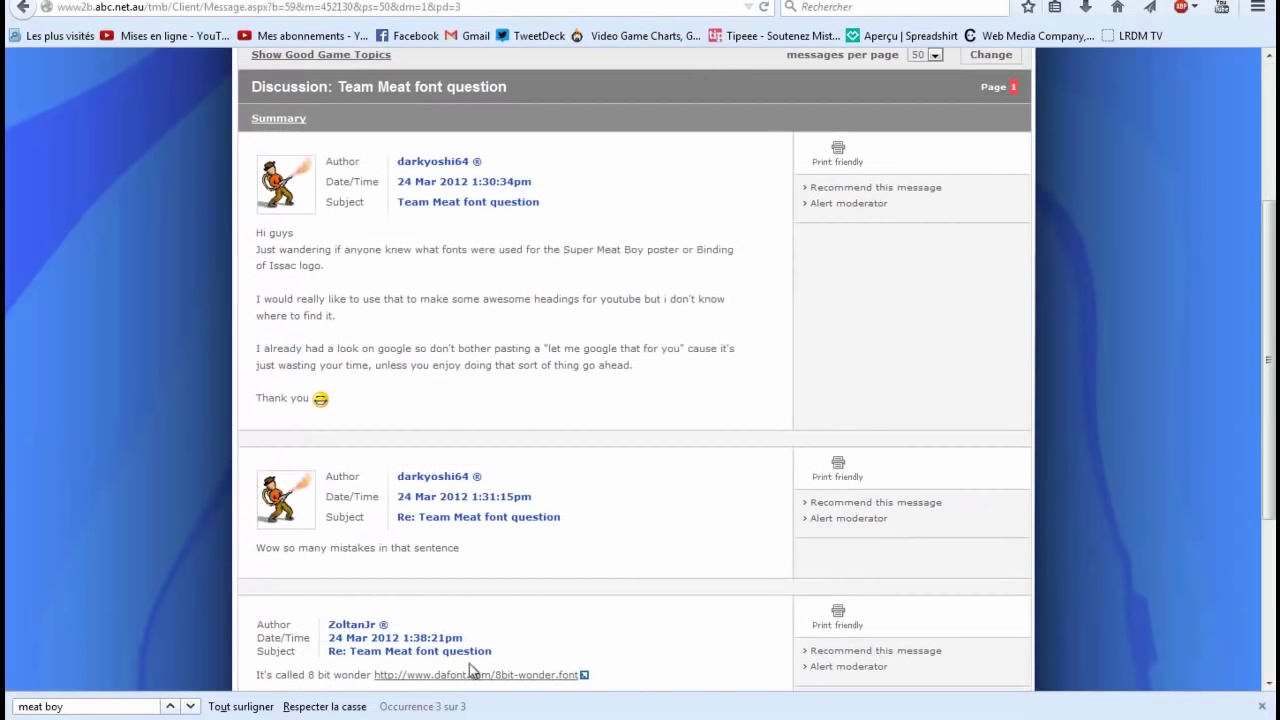
# - Switch to the browser and examine the Team Meat font thread and the Abstract Fonts search results for "super meat boy"
pyautogui.click(470, 670)
pyautogui.scroll(-2, 475, 680)
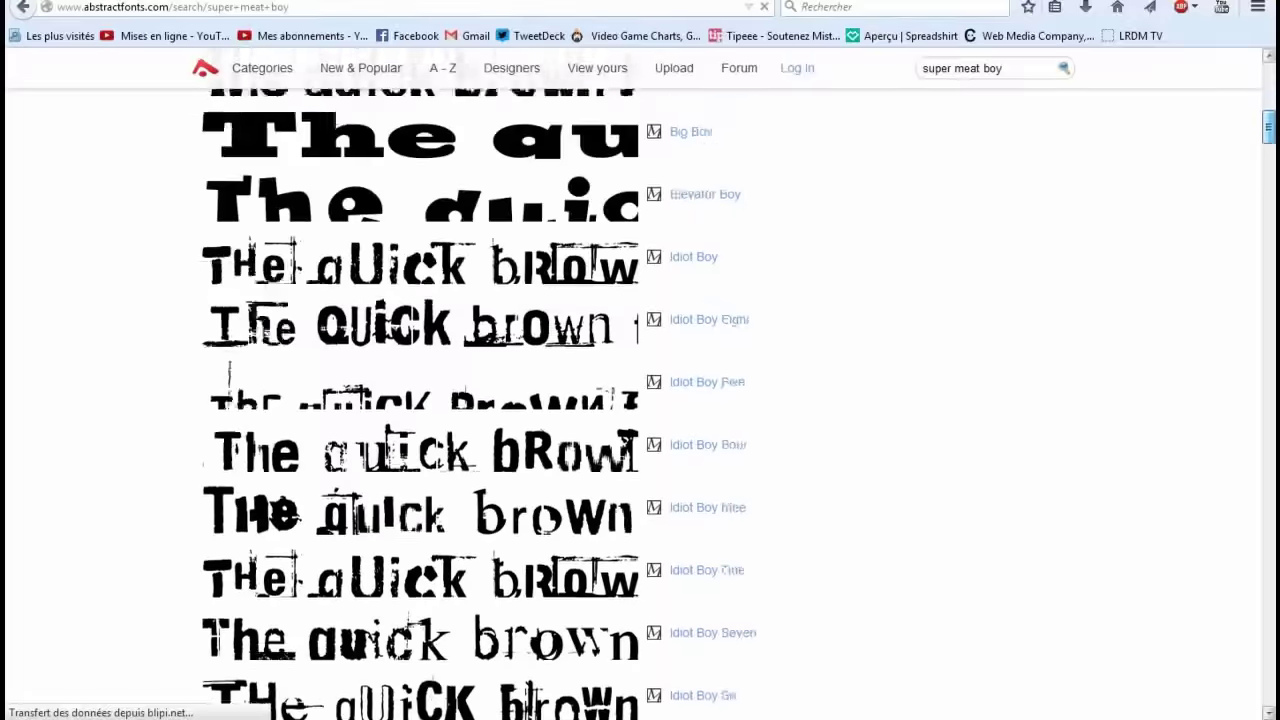
pyautogui.scroll(-5, 420, 400)
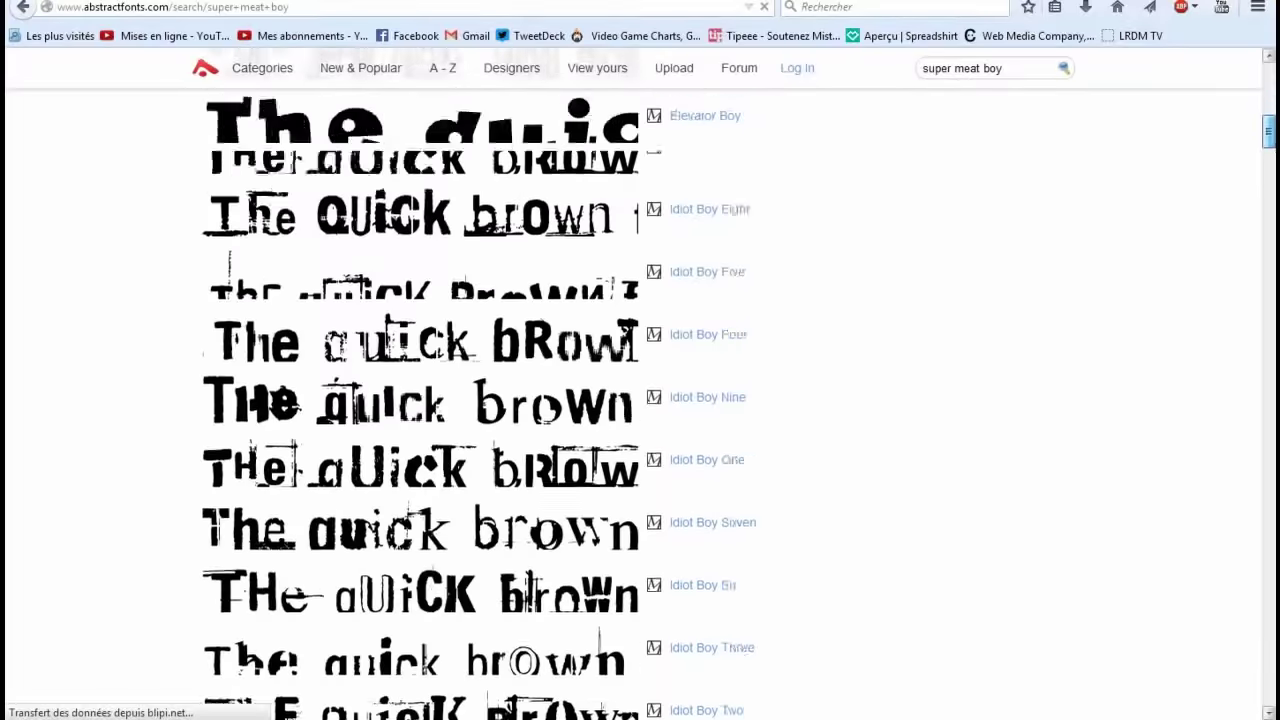
pyautogui.scroll(-15, 640, 400)
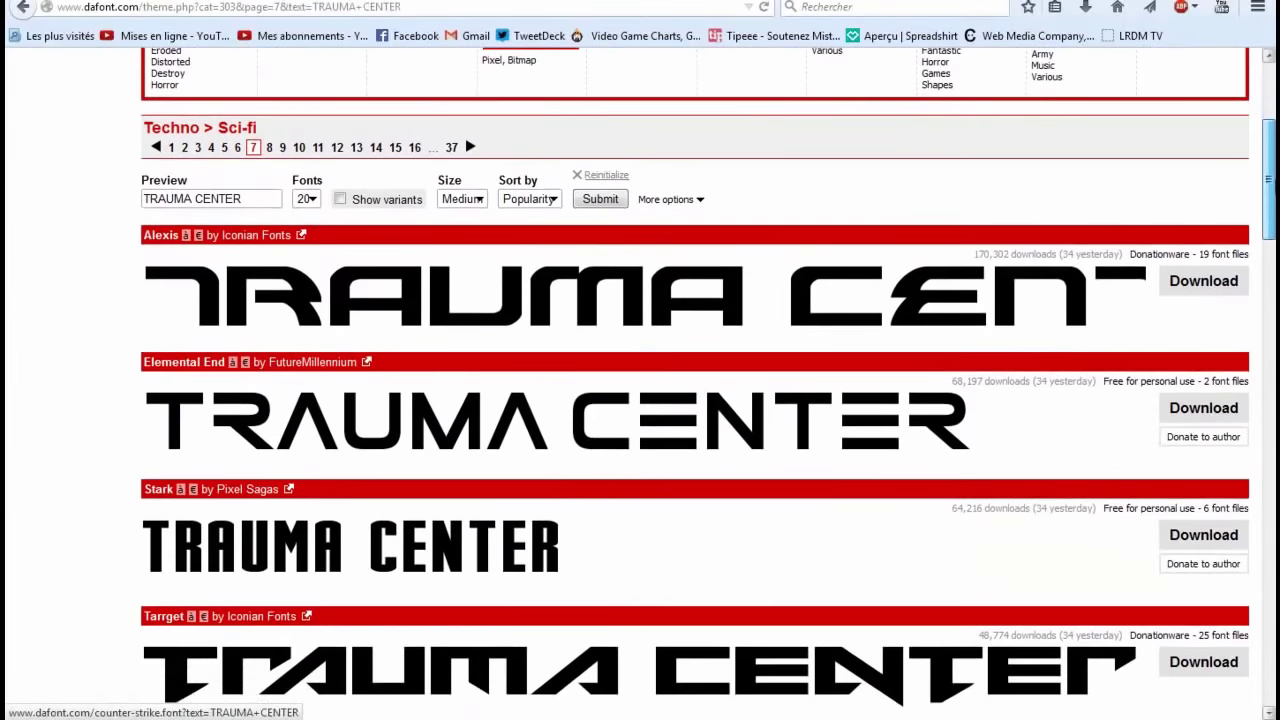
# - Browse dafont's Techno > Sci-fi fonts with the preview text "TRAUMA CENTER" and download the Xolonium font
pyautogui.scroll(-5, 640, 400)
pyautogui.scroll(-10, 640, 400)
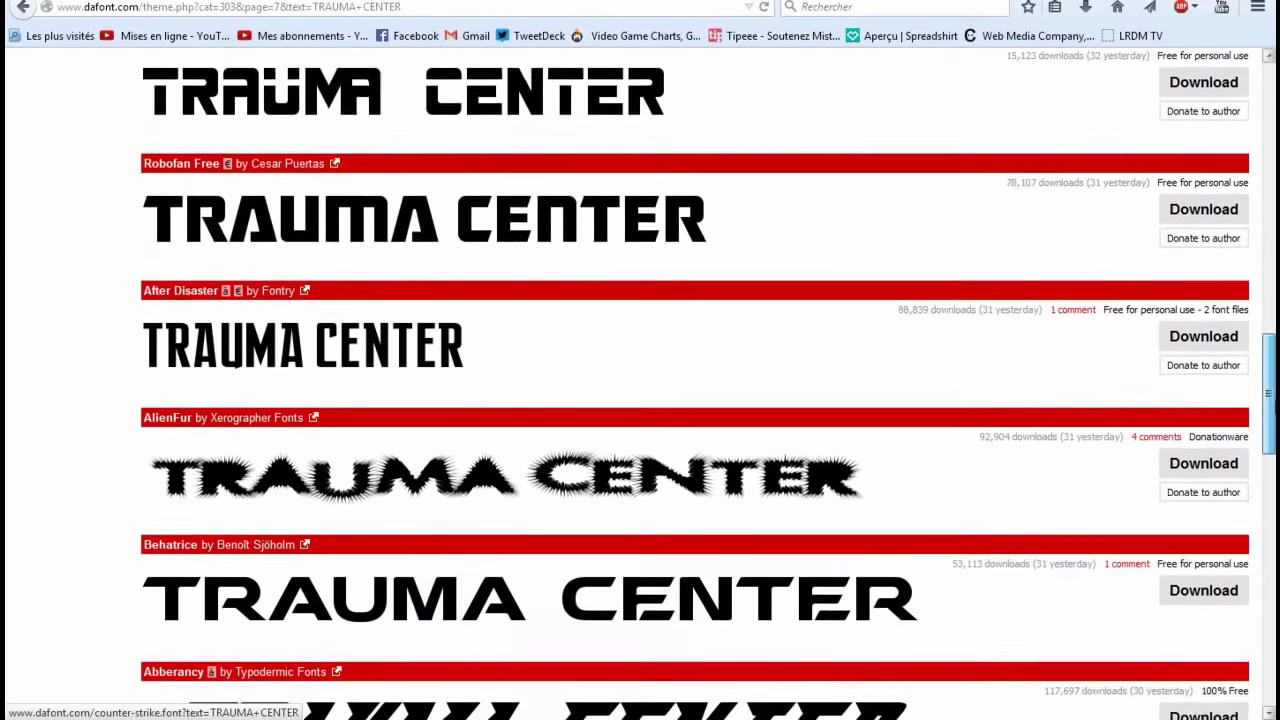
pyautogui.scroll(-10, 640, 400)
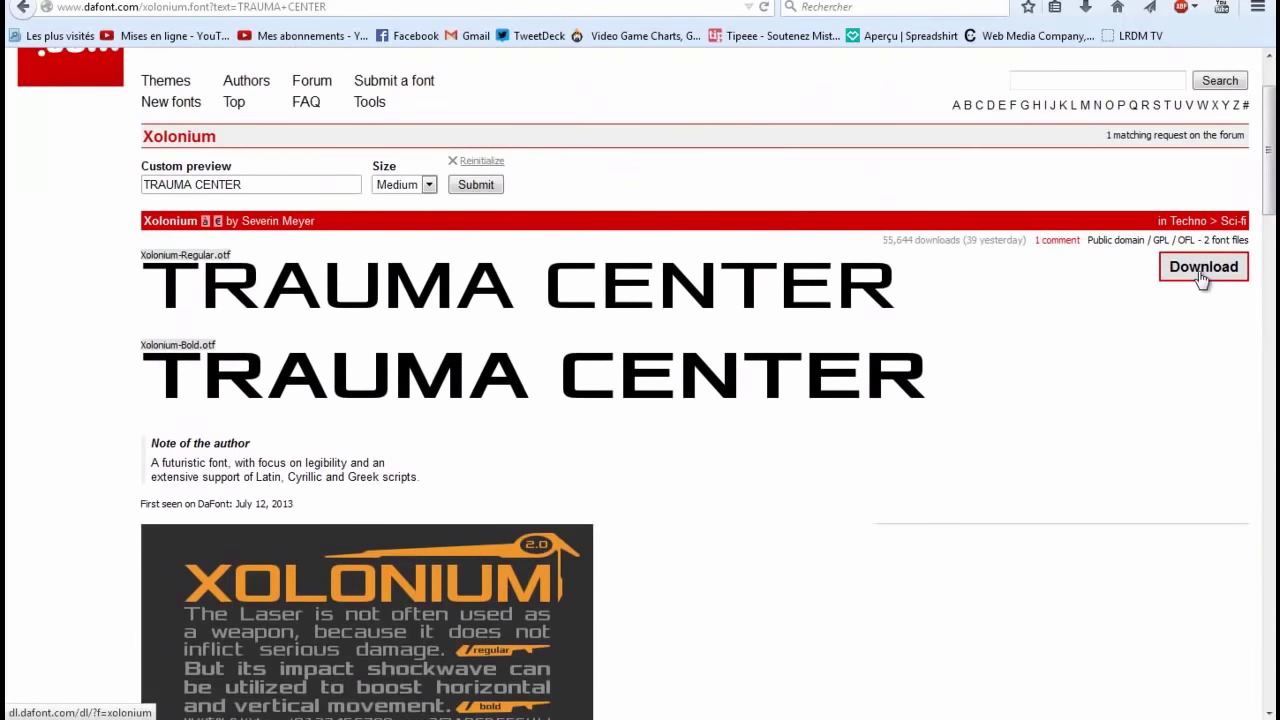
pyautogui.click(1203, 276)
pyautogui.click(963, 389)
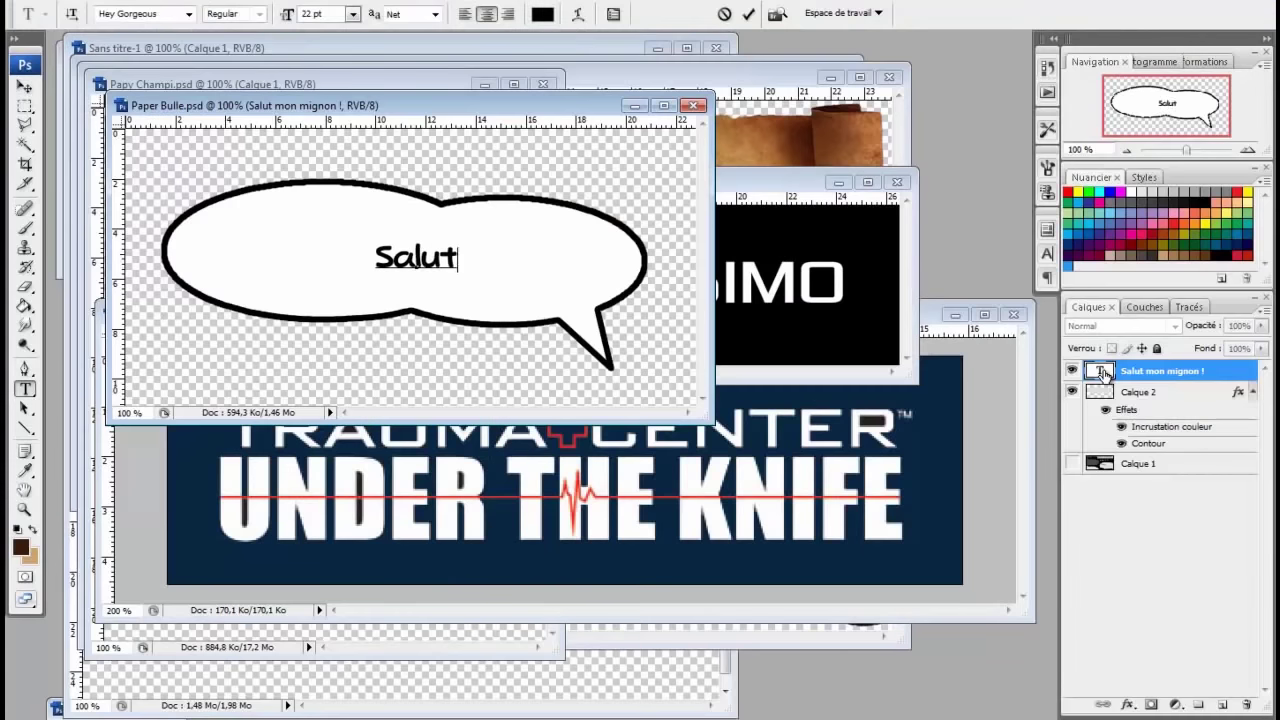
# - Switch to Photoshop and replace the speech bubble text in Paper Bulle.psd with "Salut le Making-"
pyautogui.write('le Making-')
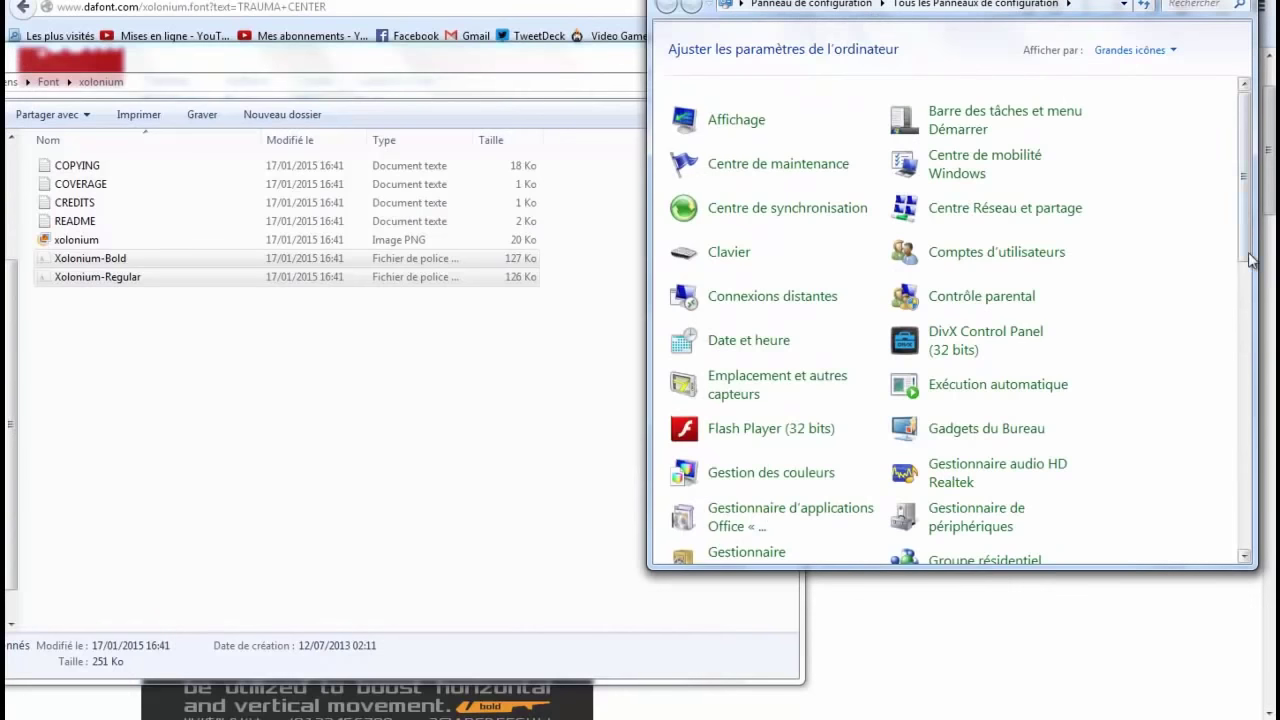
# - Open the Polices folder in the Windows Control Panel and paste the copied Xolonium-Bold and Xolonium-Regular font files into it
pyautogui.moveTo(1250, 260); pyautogui.dragTo(1250, 499)
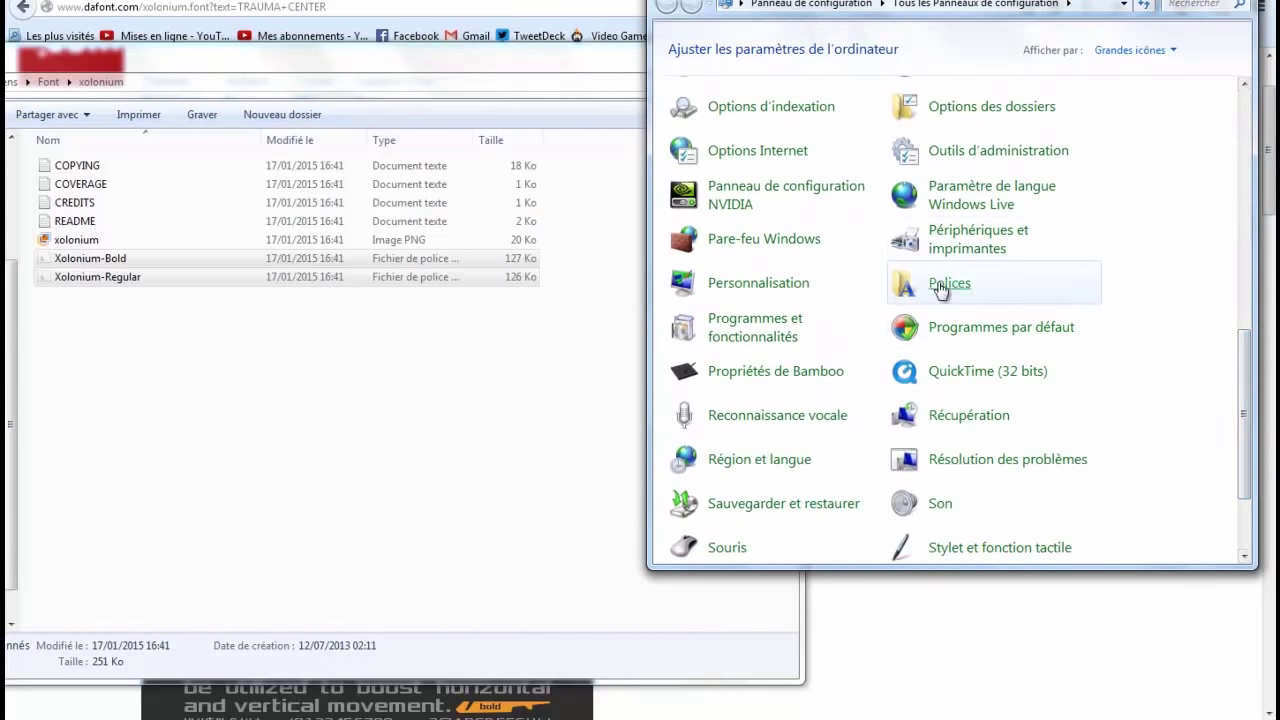
pyautogui.click(1028, 298)
pyautogui.rightClick(1157, 214)
pyautogui.rightClick(938, 235)
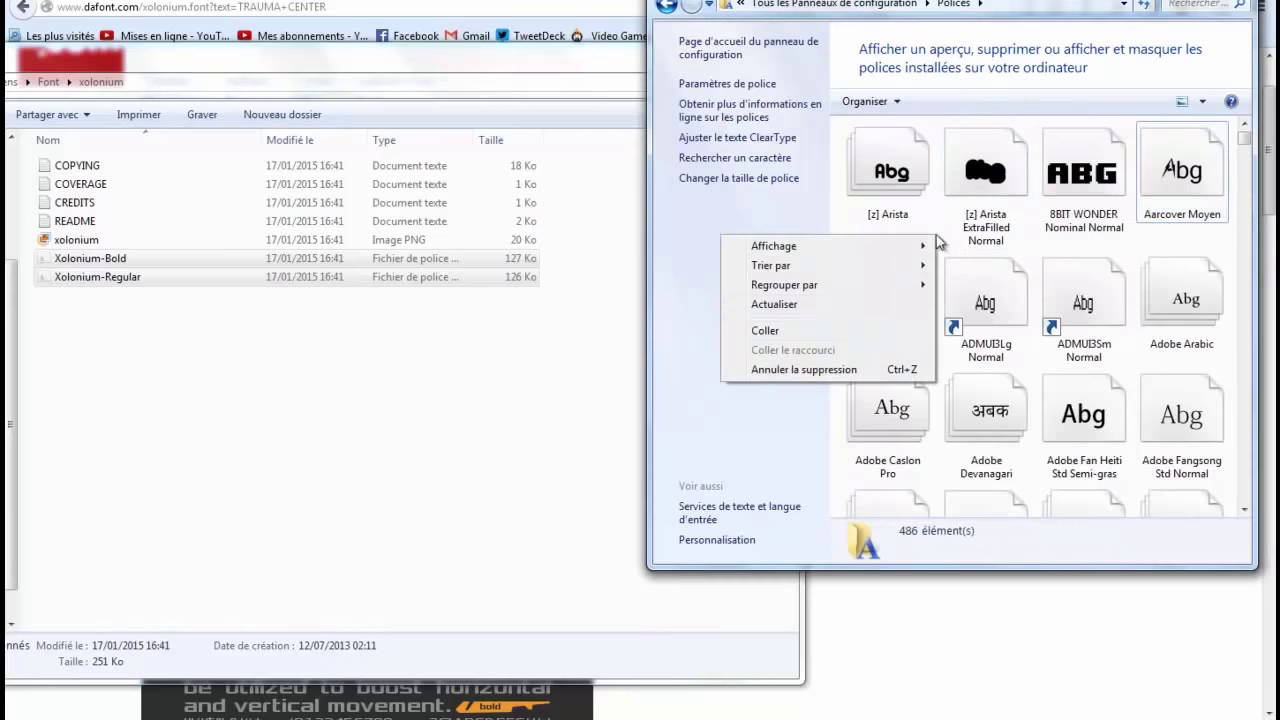
pyautogui.click(875, 331)
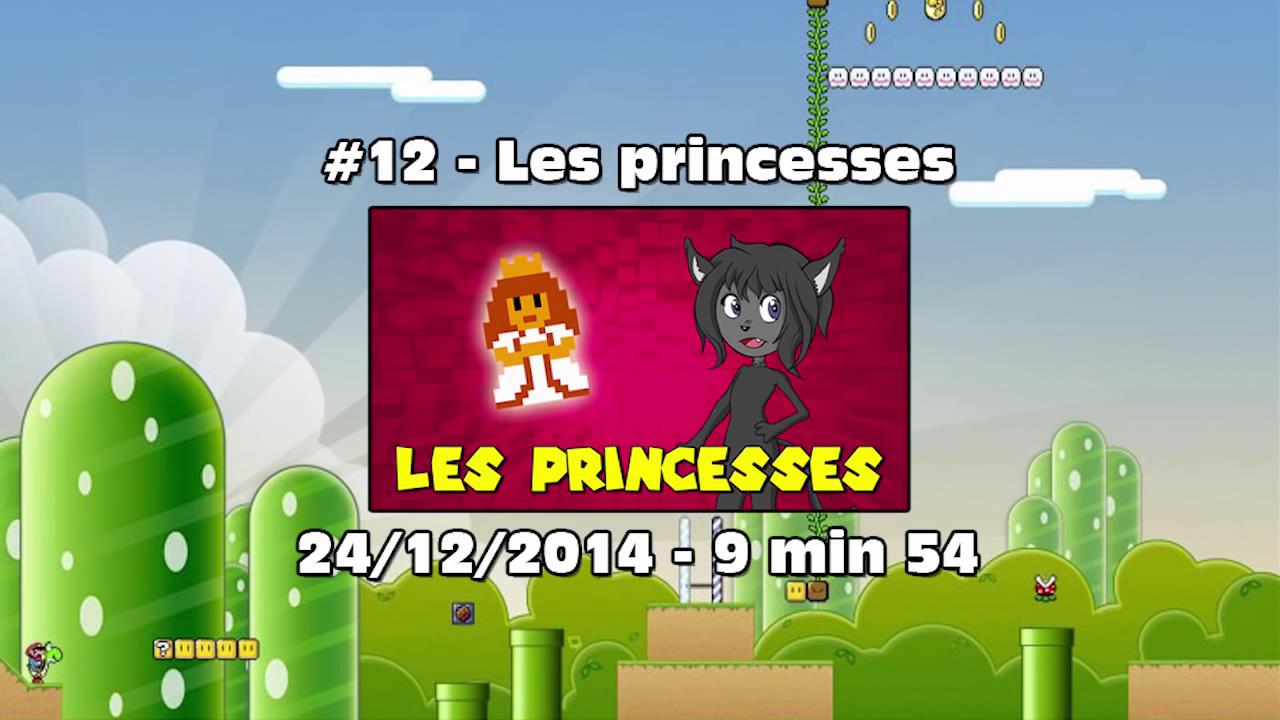